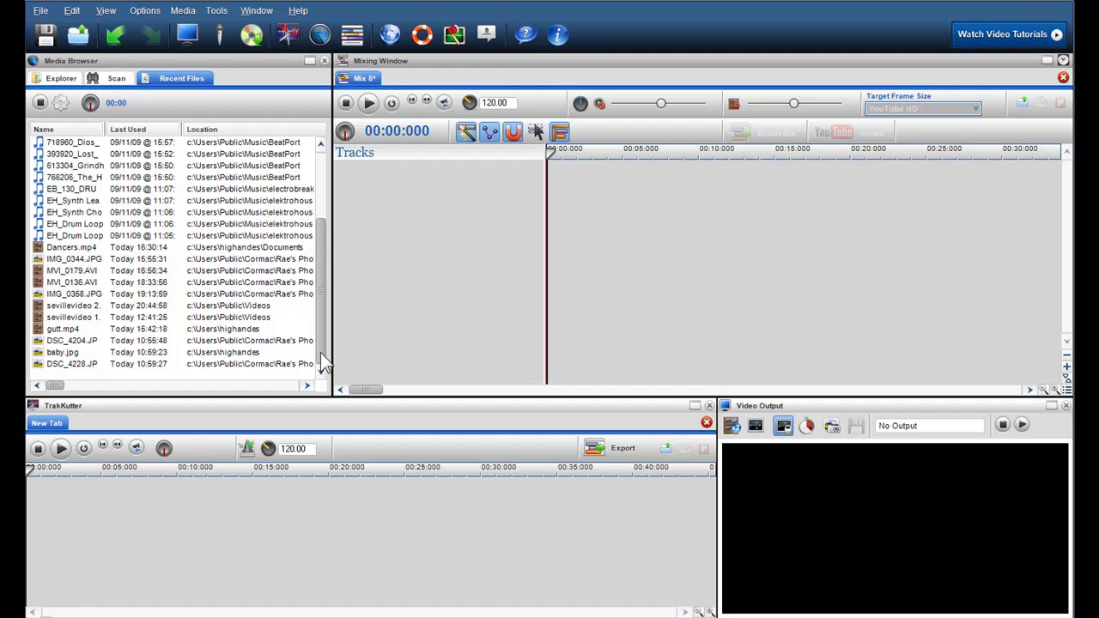
# - Preview the DSC_4204, baby.jpg and DSC_4228 photos in Recent Files
pyautogui.click(249, 342)
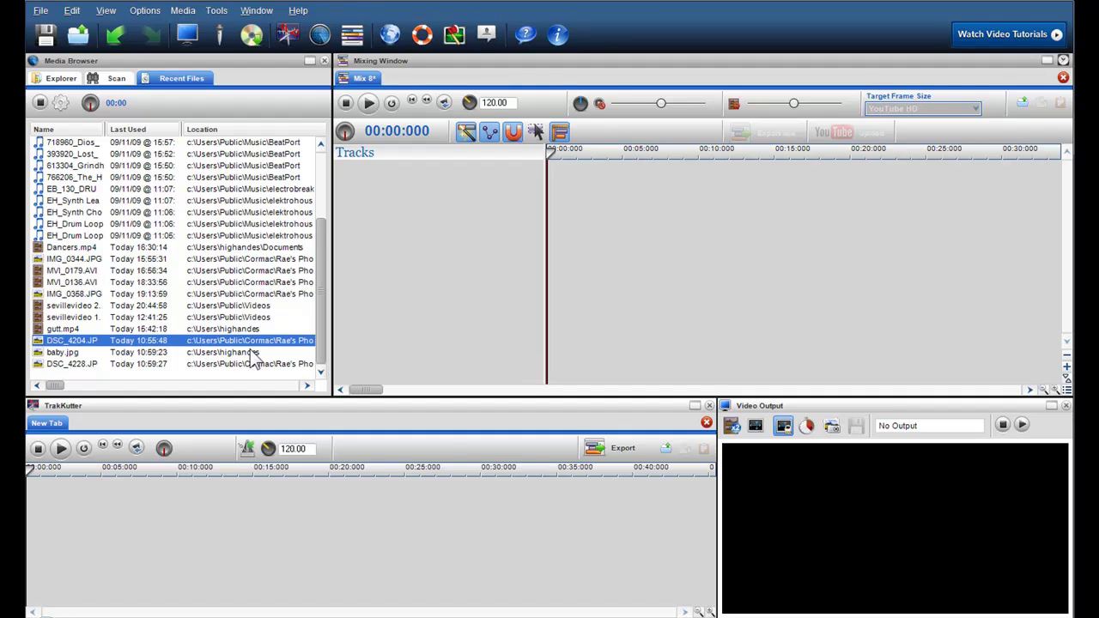
pyautogui.click(253, 353)
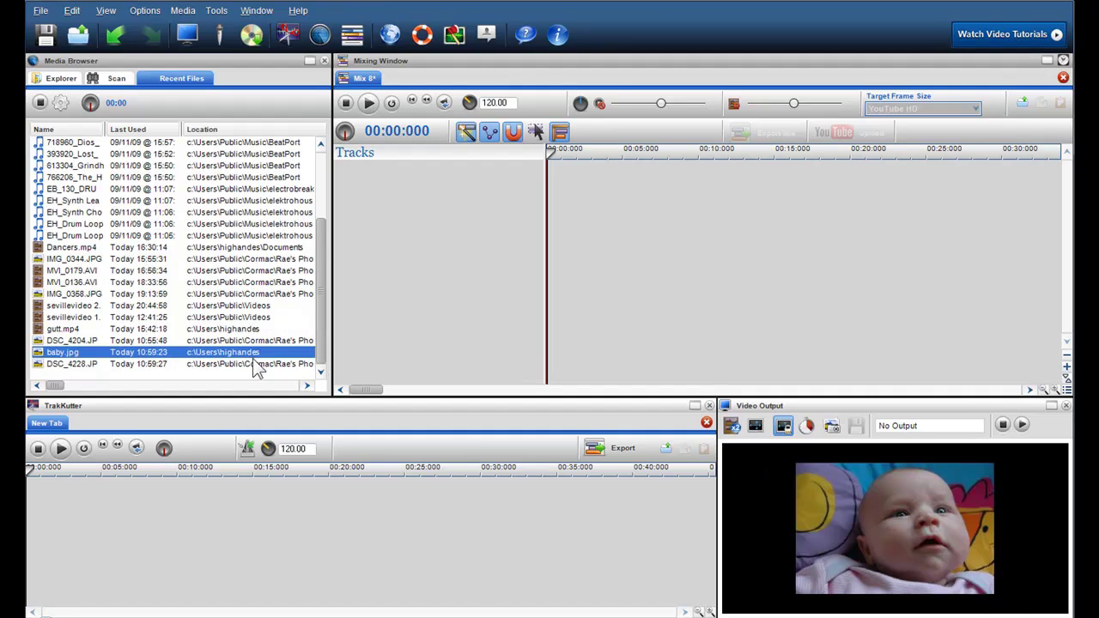
pyautogui.click(253, 364)
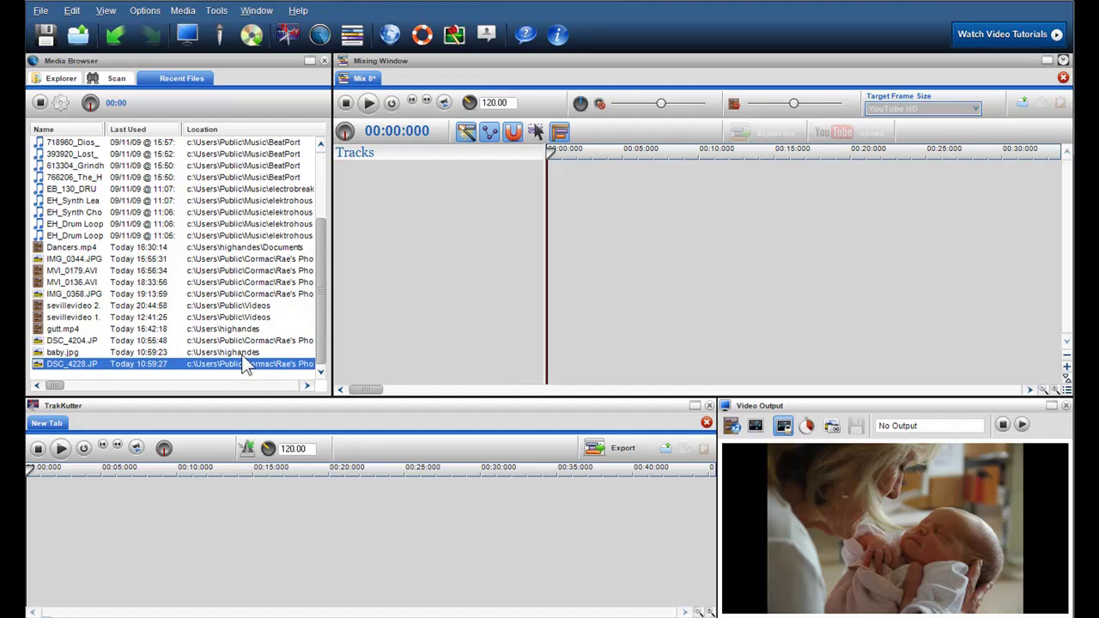
# - Place baby.jpg, DSC_4204 and DSC_4228 on three staggered tracks and play the mix
pyautogui.click(243, 353)
pyautogui.moveTo(240, 353); pyautogui.dragTo(549, 196)
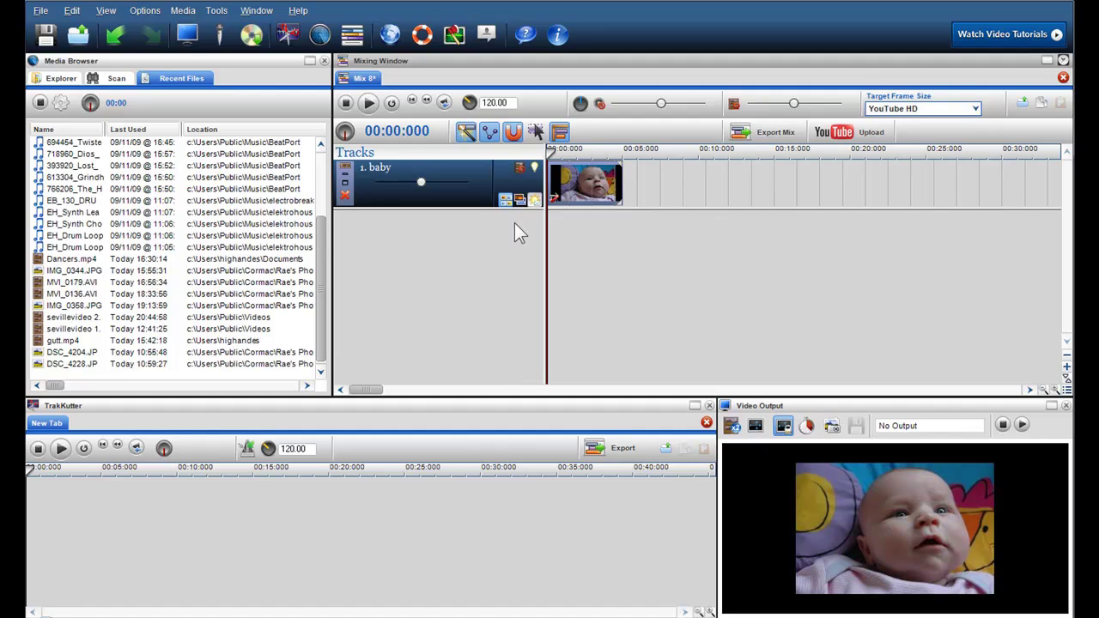
pyautogui.click(212, 353)
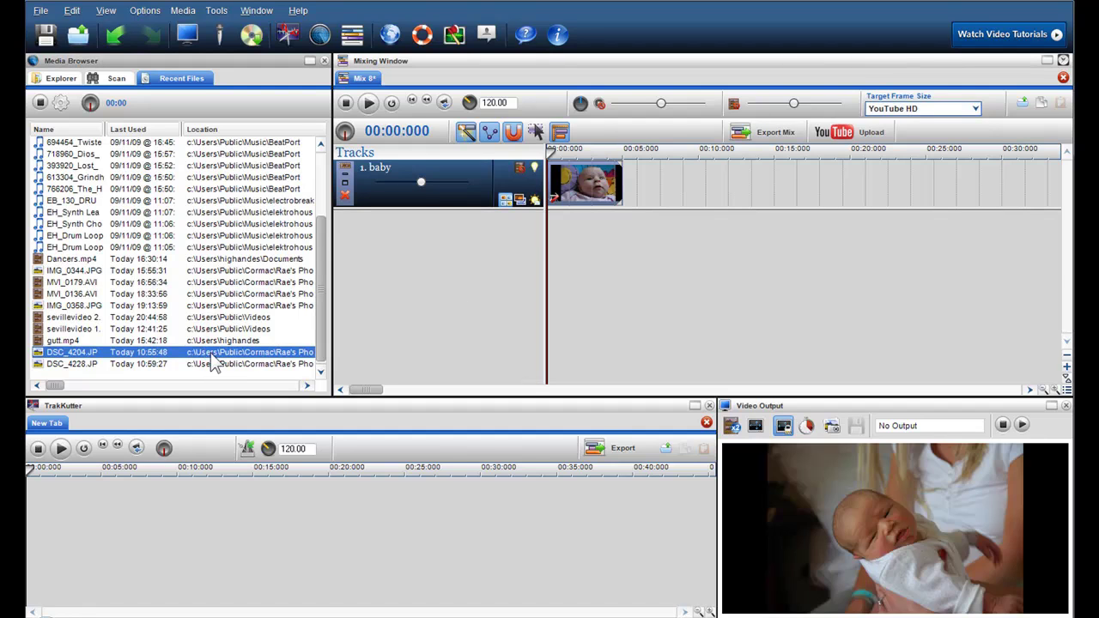
pyautogui.moveTo(210, 353); pyautogui.dragTo(580, 220)
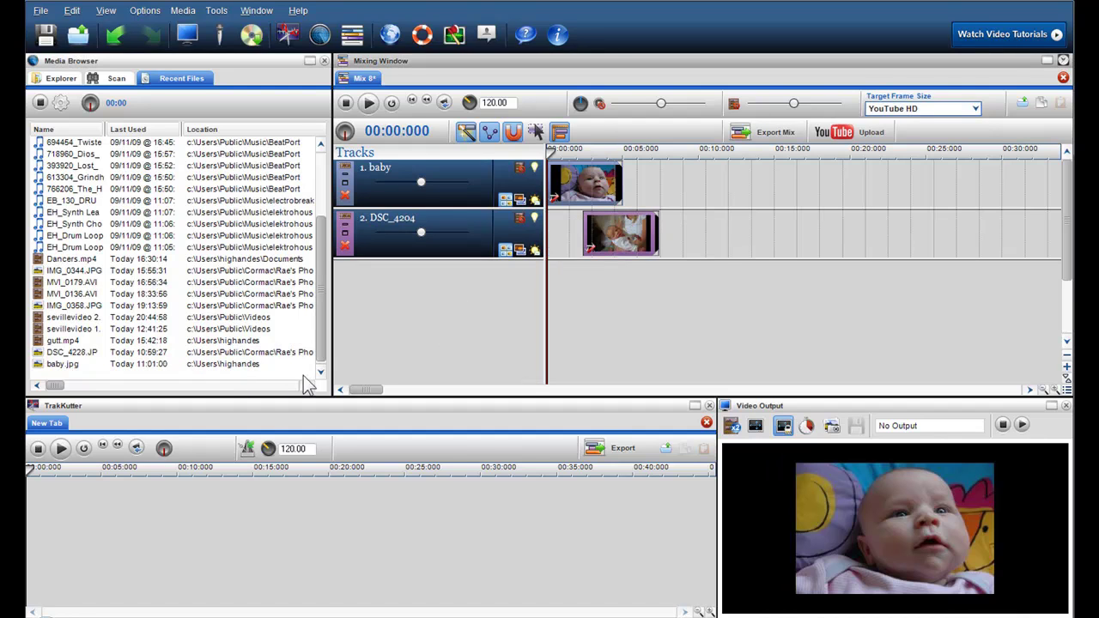
pyautogui.click(255, 352)
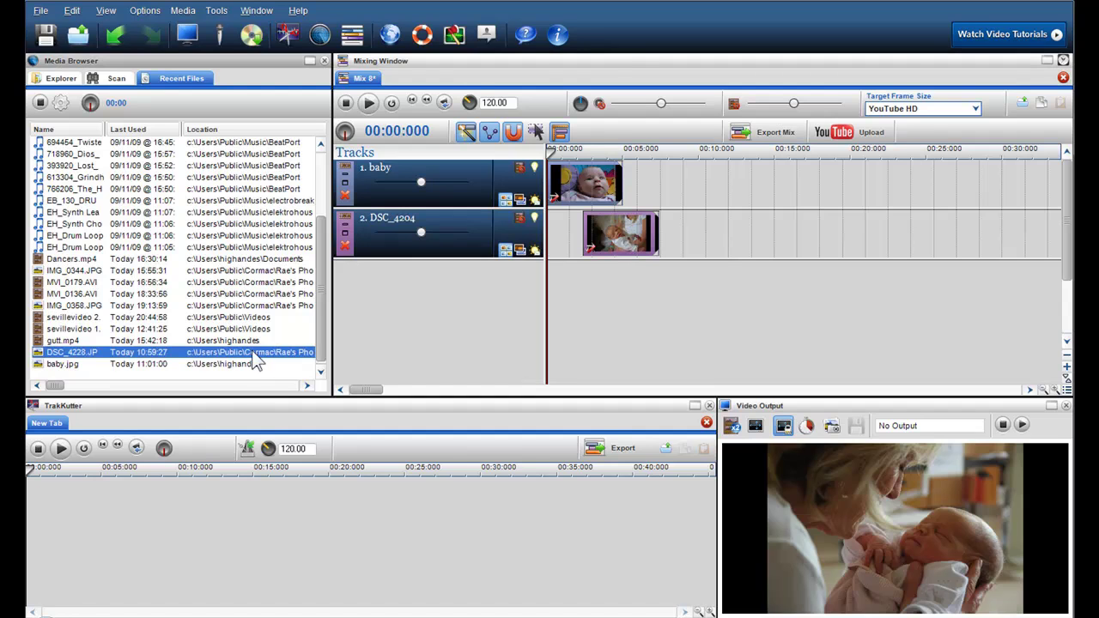
pyautogui.moveTo(255, 360); pyautogui.dragTo(616, 283)
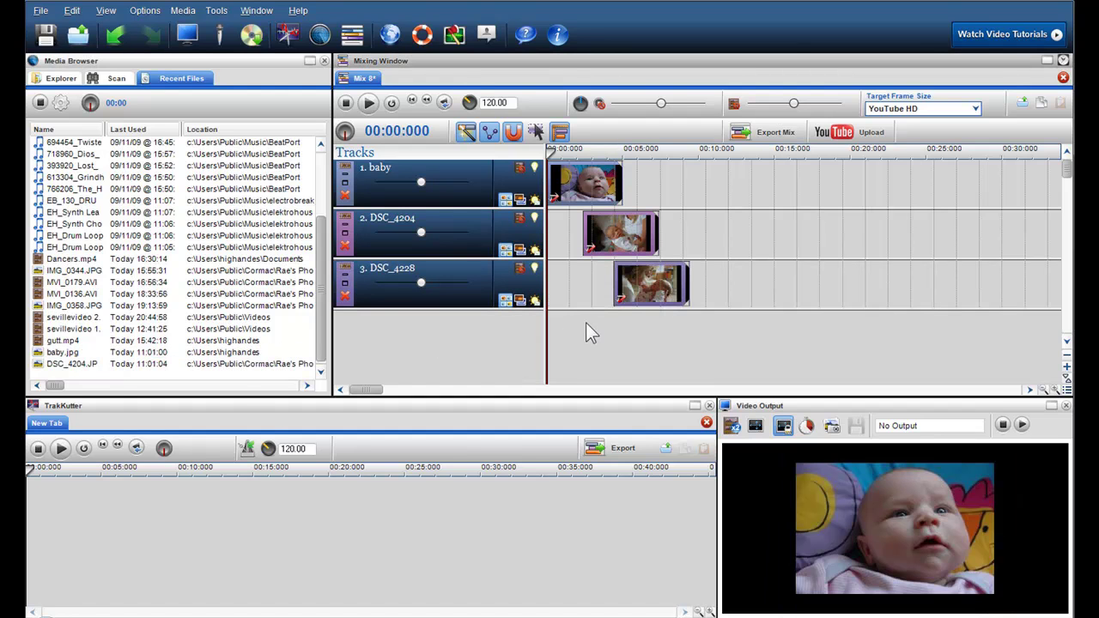
pyautogui.click(369, 103)
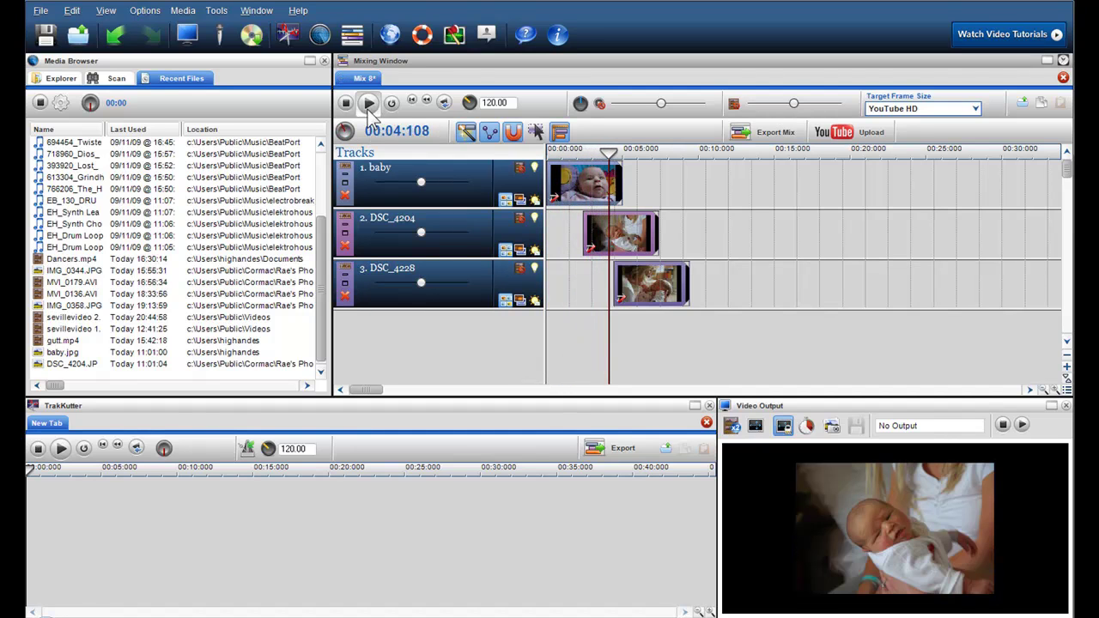
pyautogui.click(346, 102)
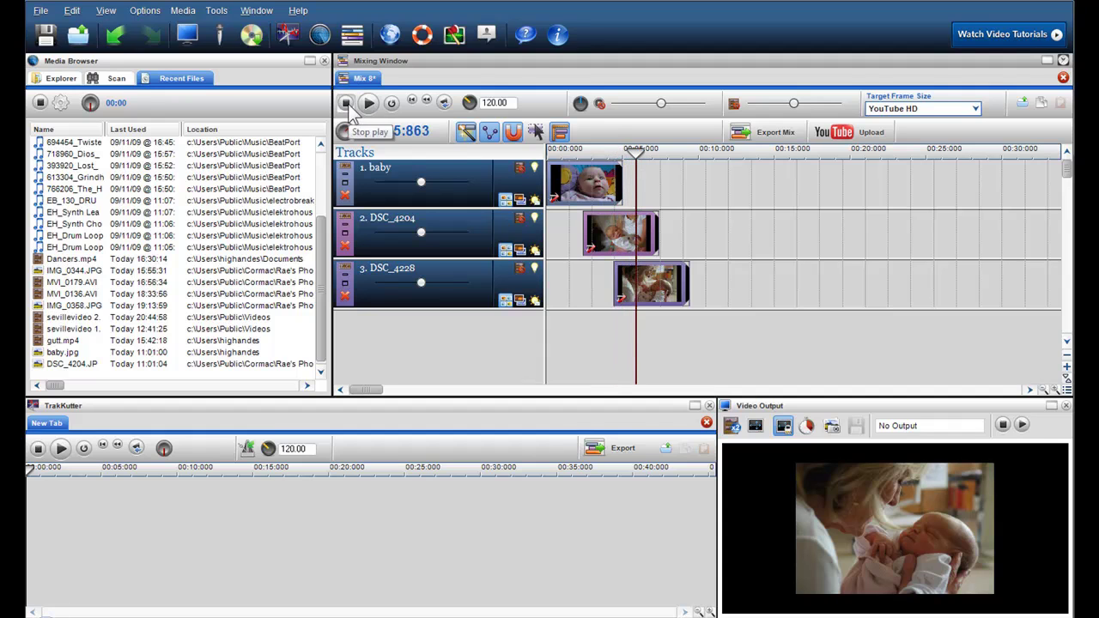
# - Open the baby.jpg clip's properties at about 00:01:728 and move the window up-right
pyautogui.click(574, 238)
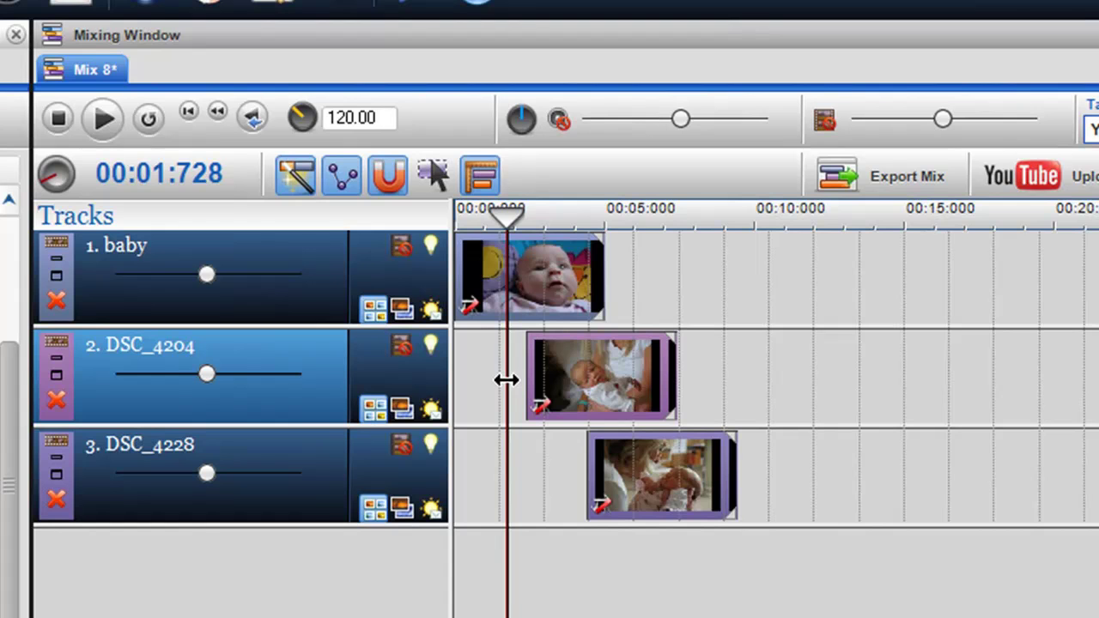
pyautogui.click(469, 311)
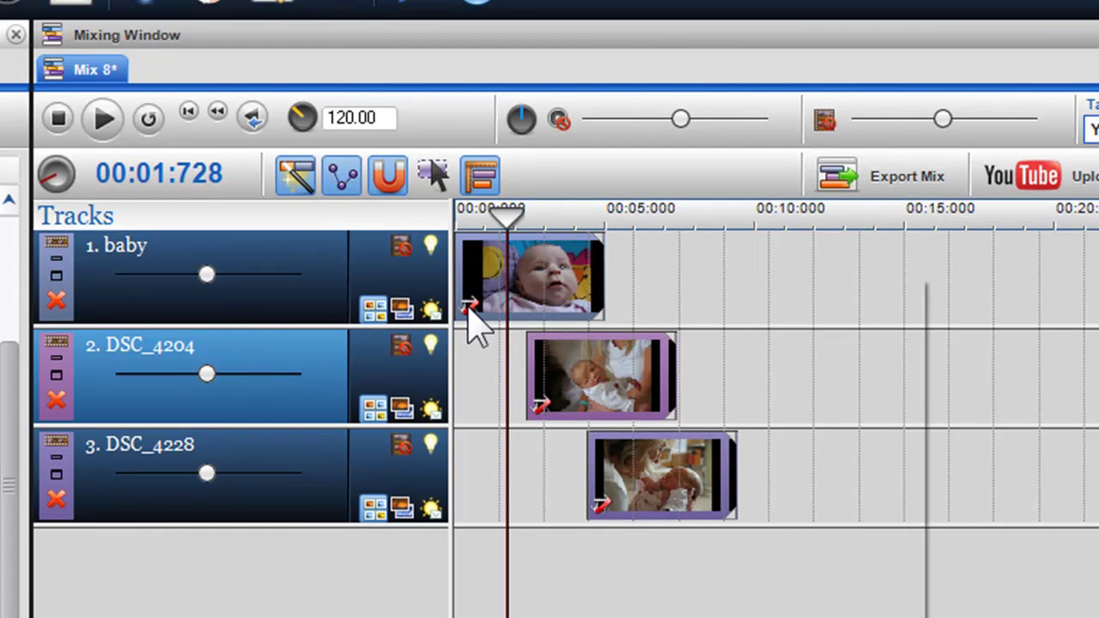
pyautogui.moveTo(469, 307); pyautogui.dragTo(724, 65)
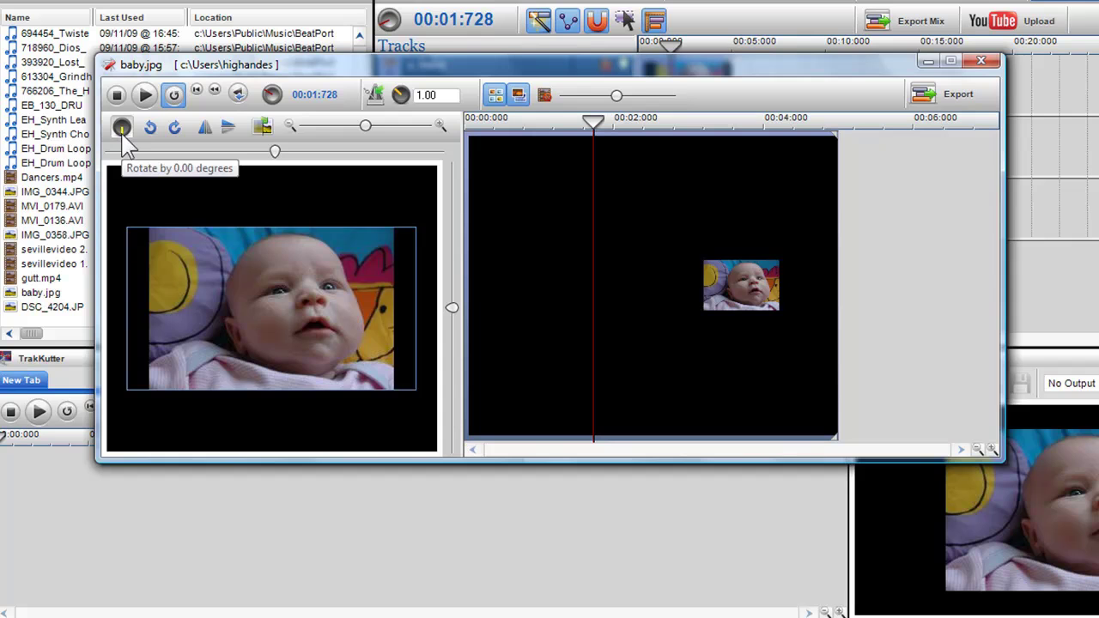
pyautogui.moveTo(122, 136)
pyautogui.mouseDown()
pyautogui.moveTo(119, 107)
pyautogui.moveTo(125, 142)
pyautogui.mouseUp()
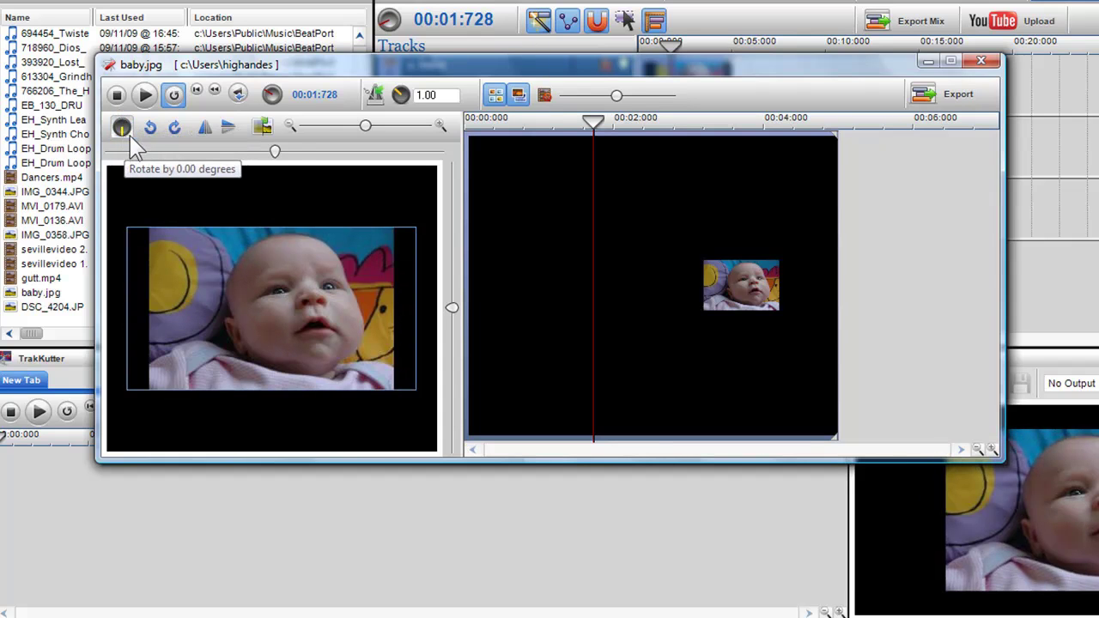
pyautogui.click(148, 130)
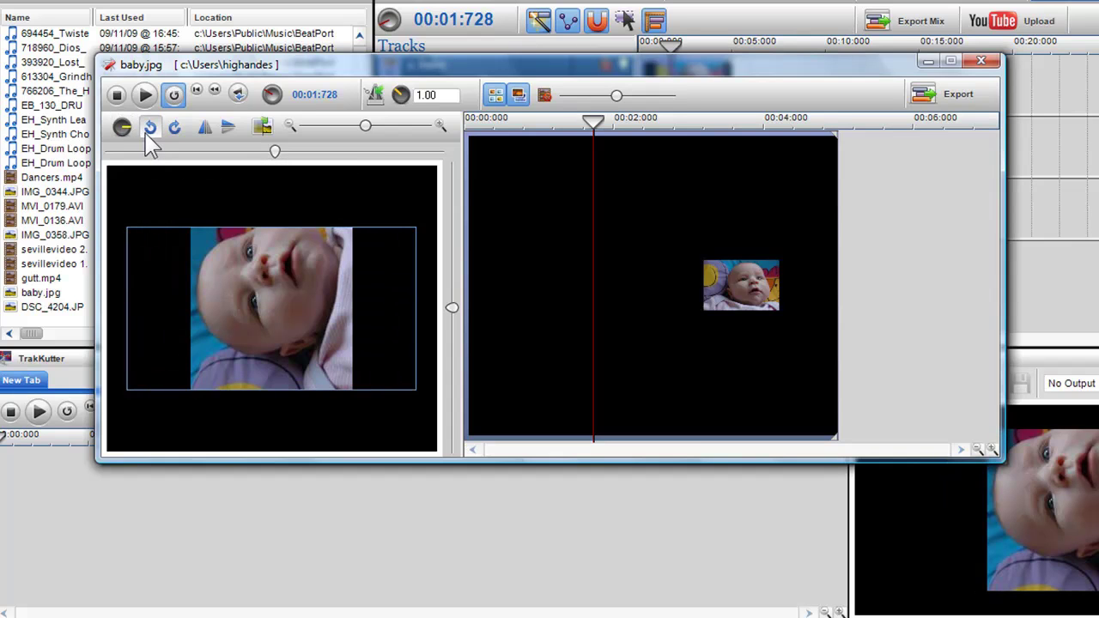
pyautogui.click(175, 136)
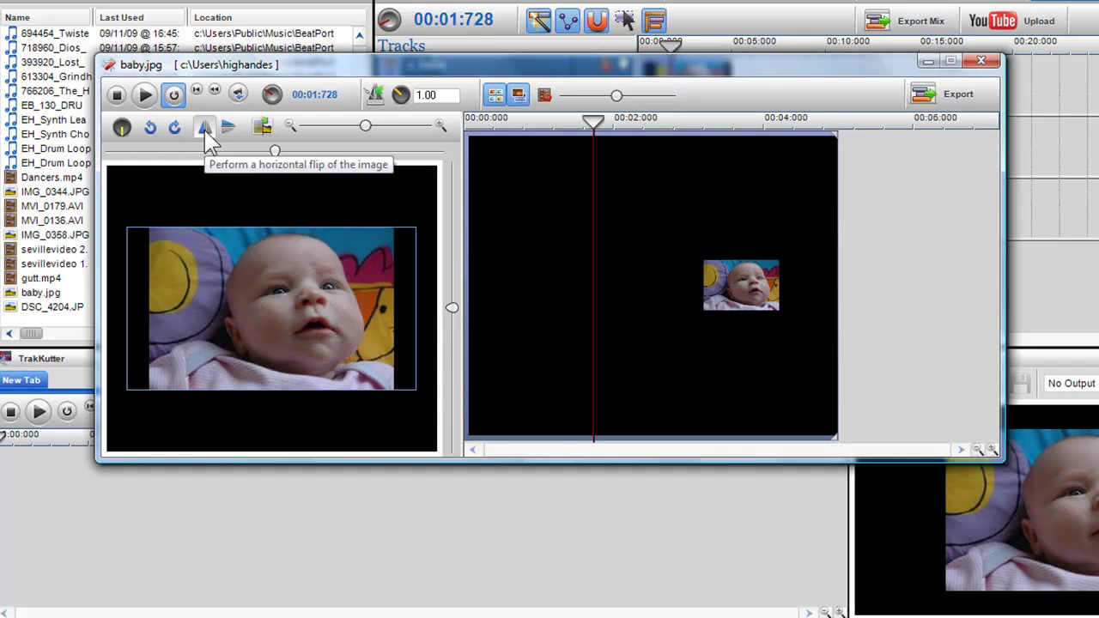
pyautogui.click(206, 137)
pyautogui.click(207, 139)
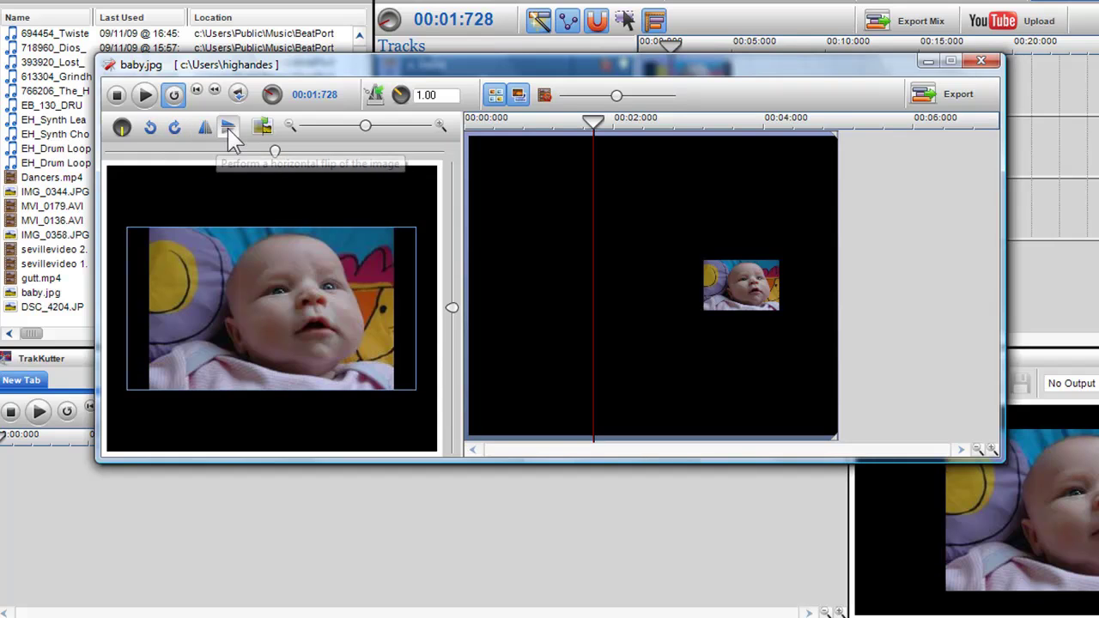
pyautogui.click(230, 139)
pyautogui.click(230, 138)
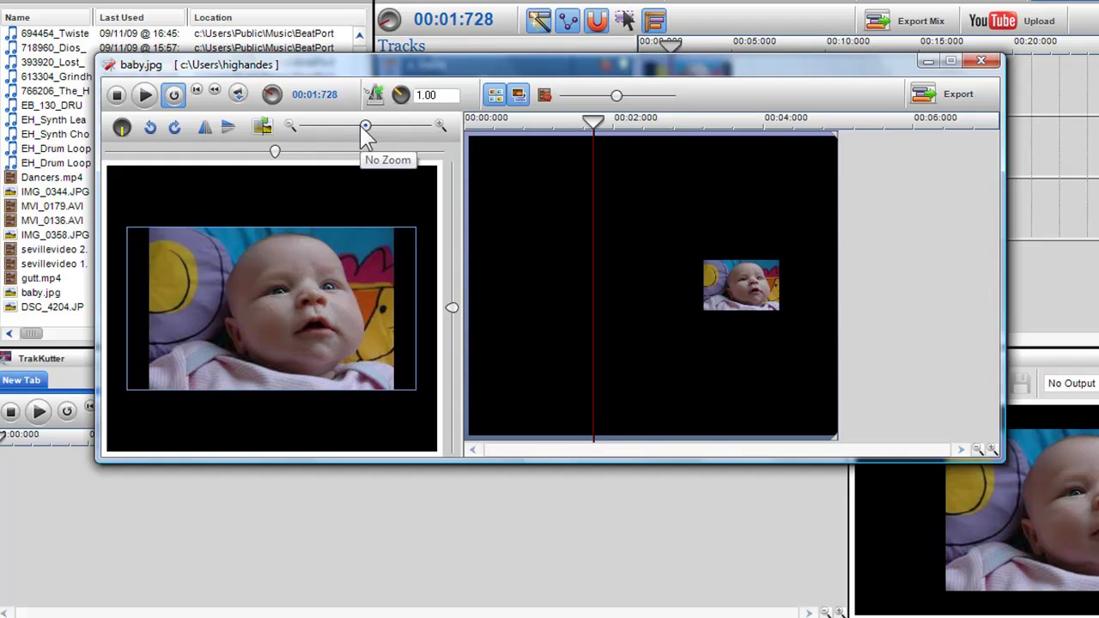
# - Set the baby.jpg photo to 1/2 size with the zoom slider's preset menu
pyautogui.moveTo(362, 130)
pyautogui.mouseDown()
pyautogui.moveTo(326, 130)
pyautogui.moveTo(379, 130)
pyautogui.moveTo(347, 130)
pyautogui.mouseUp()
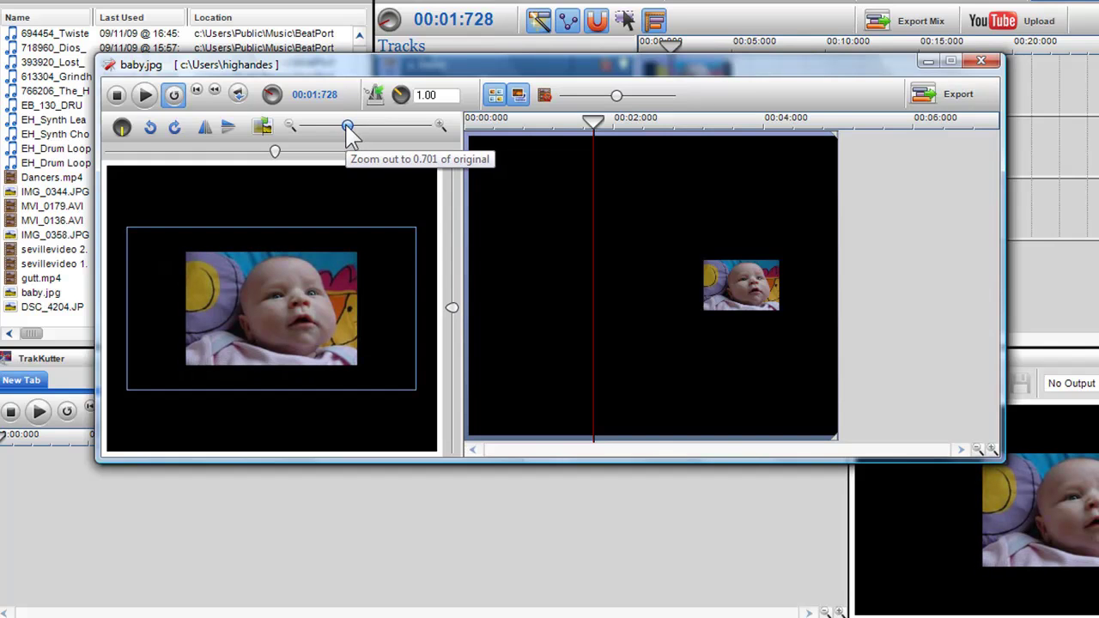
pyautogui.rightClick(350, 137)
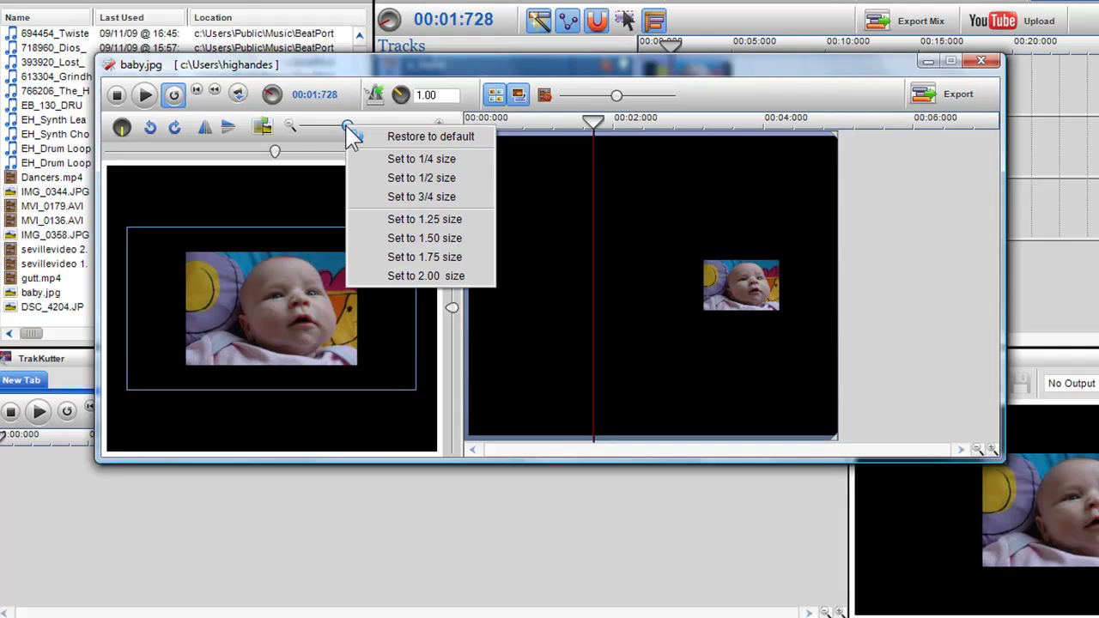
pyautogui.click(420, 177)
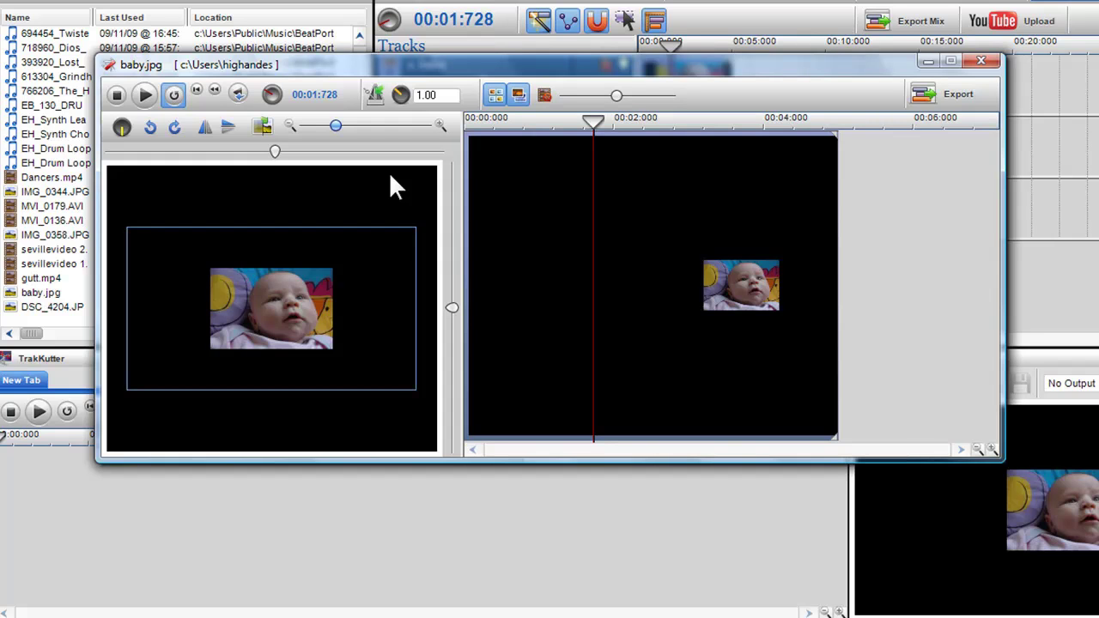
# - Shrink the baby photo three steps using the preview's Zoom Out mode
pyautogui.rightClick(280, 295)
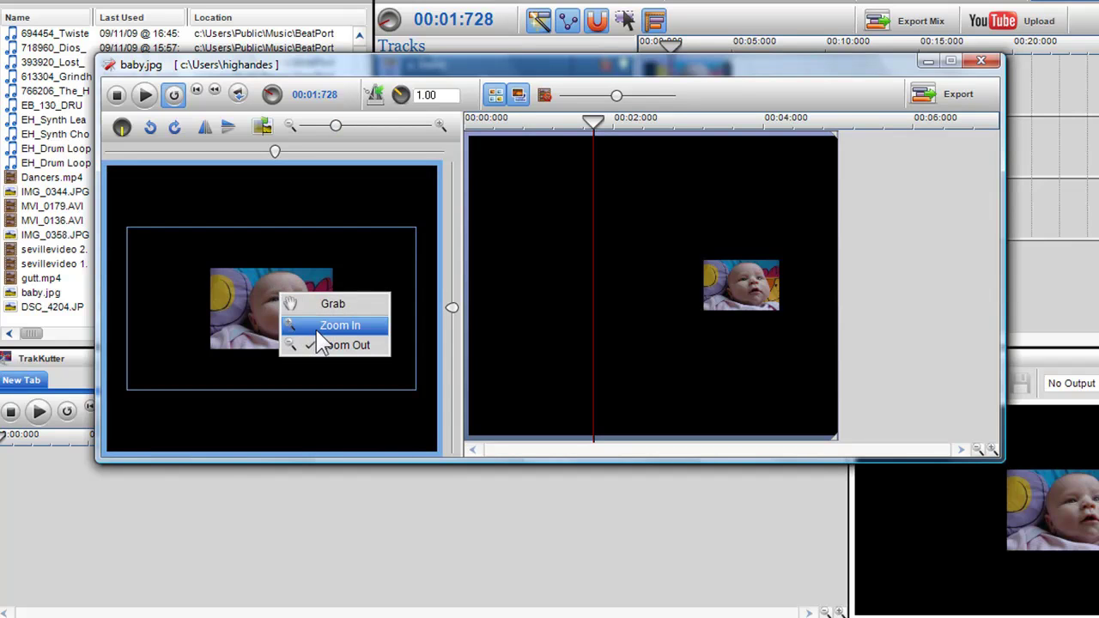
pyautogui.click(318, 332)
pyautogui.rightClick(300, 302)
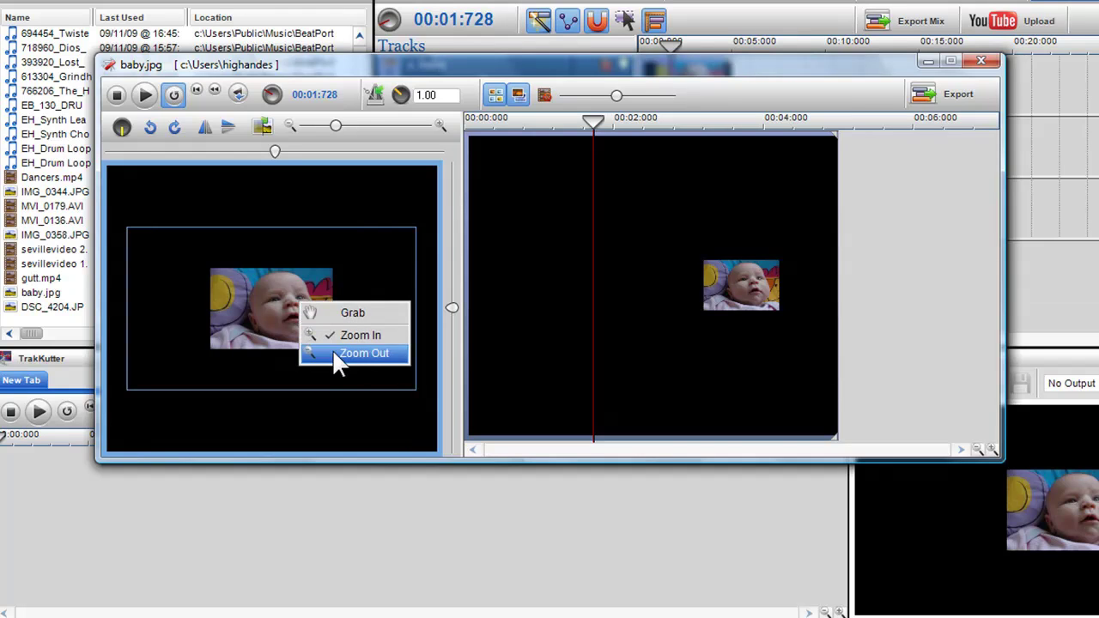
pyautogui.click(361, 352)
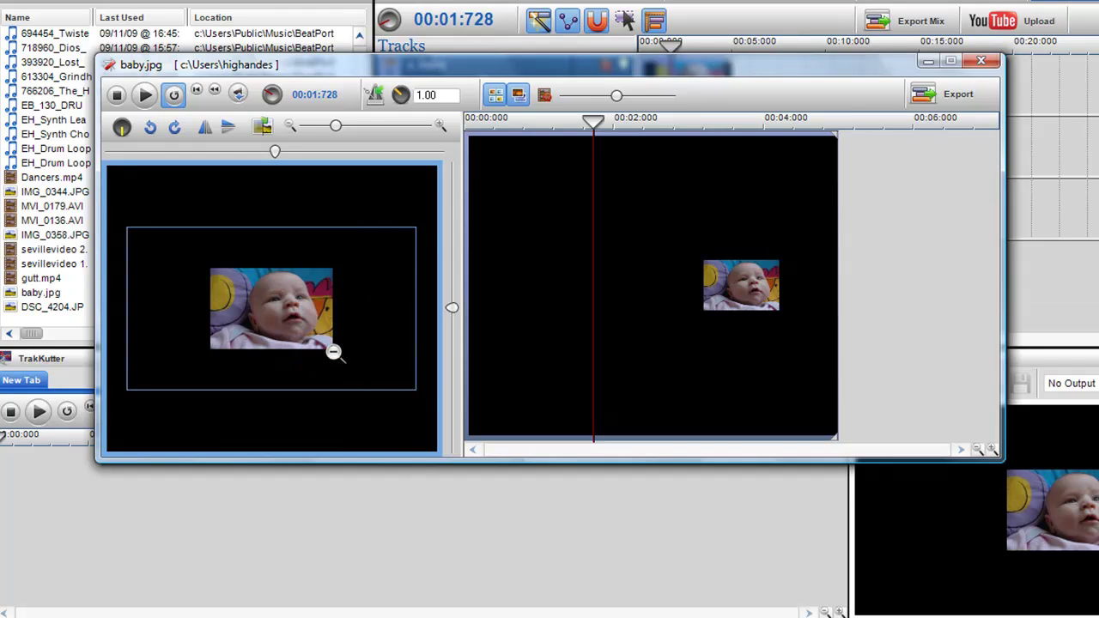
pyautogui.click(291, 304)
pyautogui.click(291, 302)
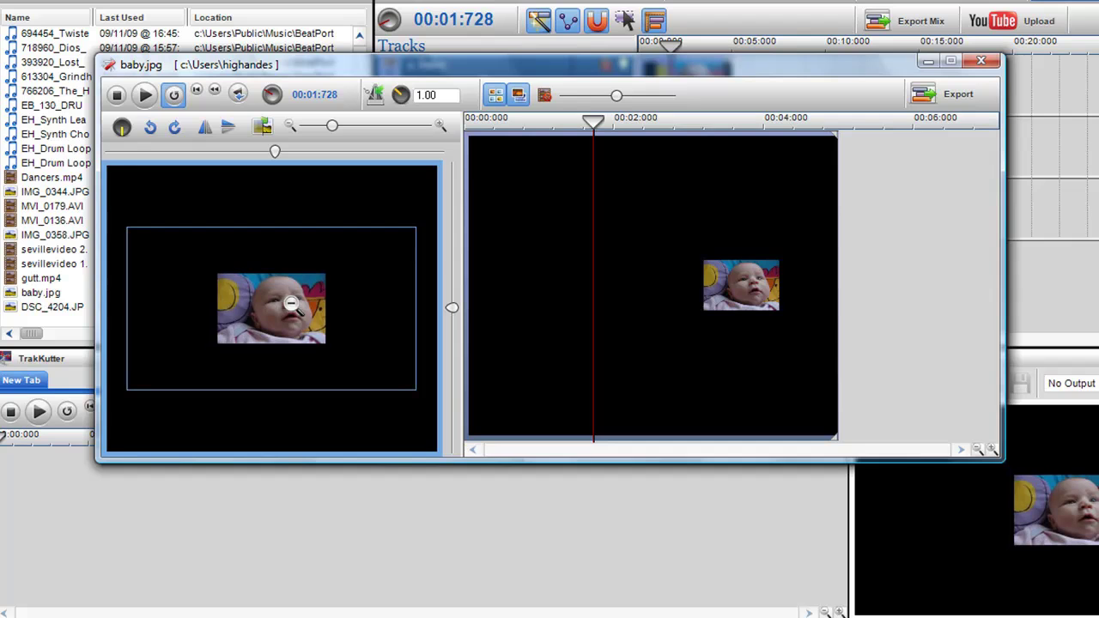
pyautogui.click(291, 303)
# - Enlarge the baby photo several steps with Zoom In until slightly above half size
pyautogui.rightClick(291, 302)
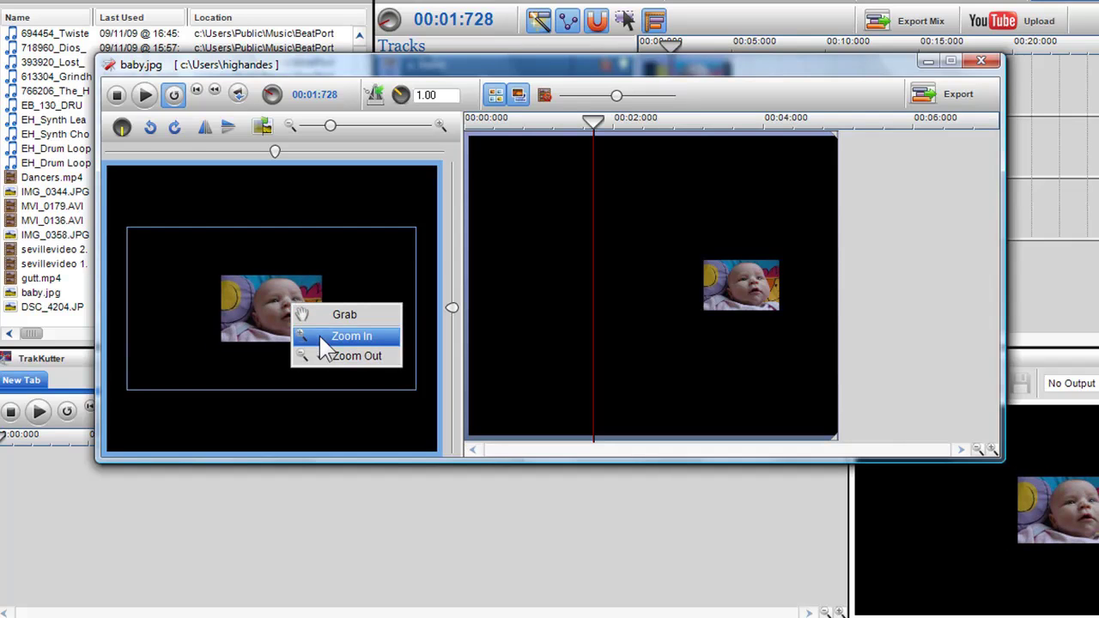
pyautogui.click(331, 336)
pyautogui.click(282, 308)
pyautogui.click(283, 308)
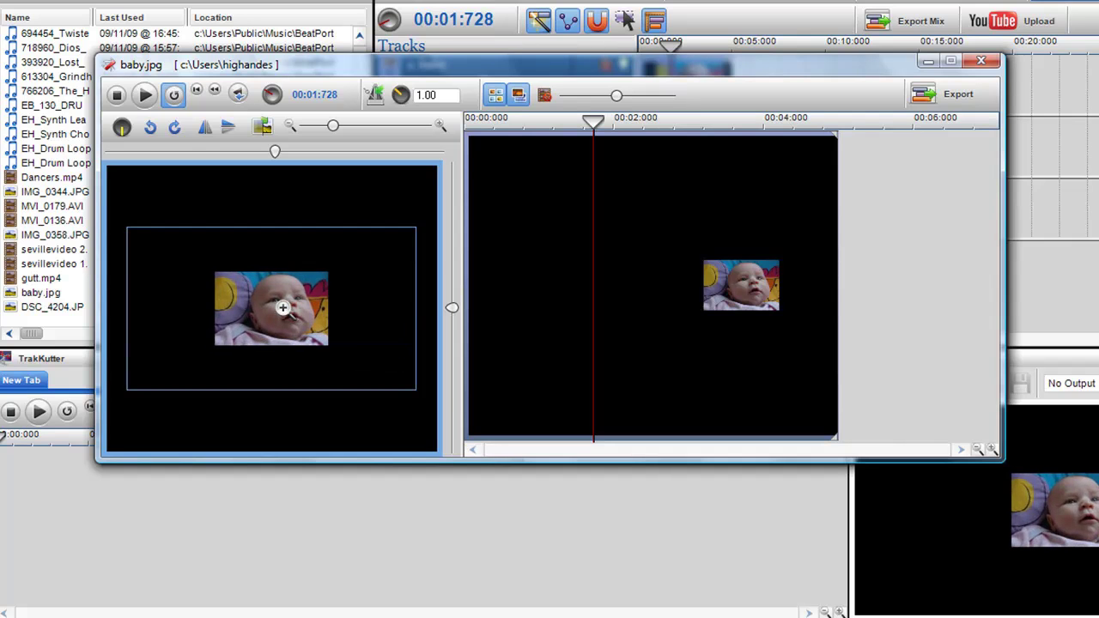
pyautogui.click(283, 308)
pyautogui.click(282, 307)
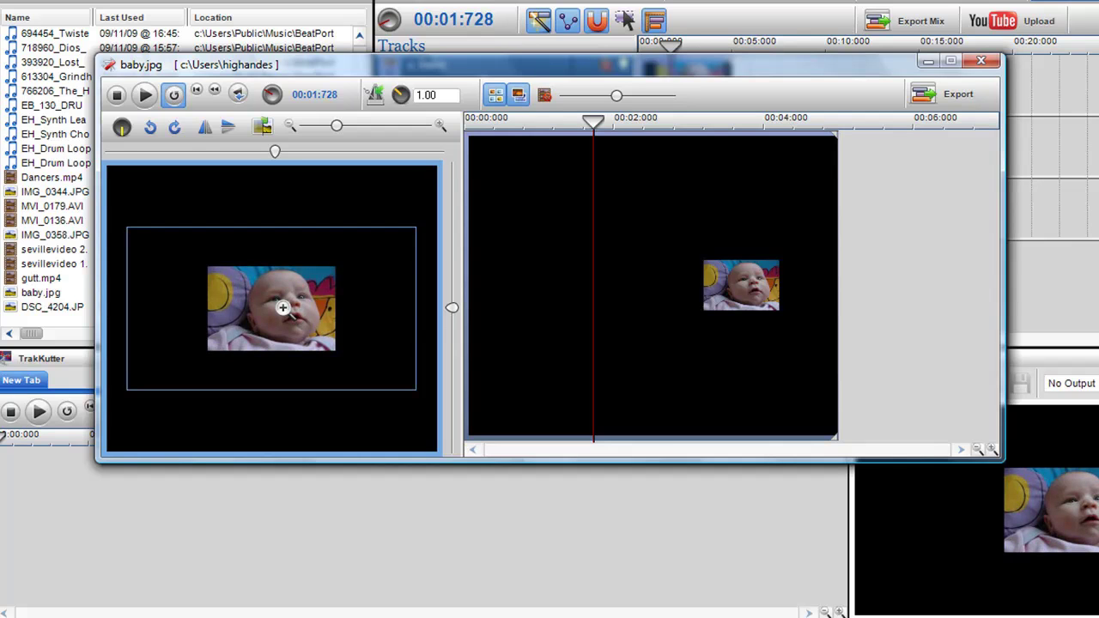
pyautogui.click(283, 307)
pyautogui.click(299, 317)
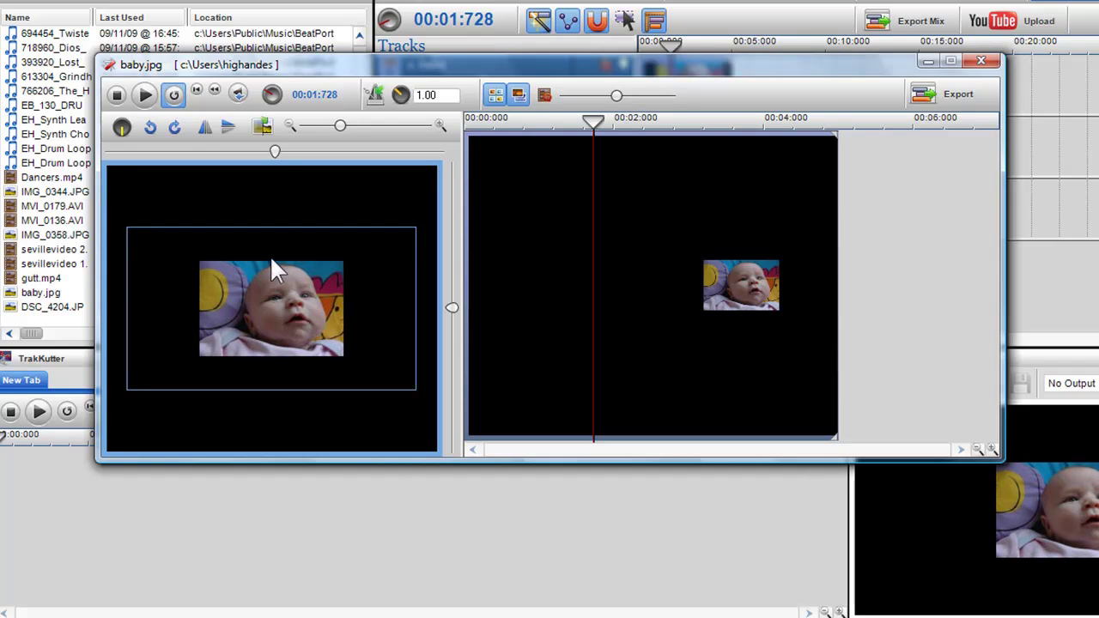
# - Adjust the baby photo's position offsets, shifting it right and down in the frame
pyautogui.click(268, 138)
pyautogui.moveTo(275, 151)
pyautogui.mouseDown()
pyautogui.moveTo(233, 152)
pyautogui.moveTo(256, 152)
pyautogui.mouseUp()
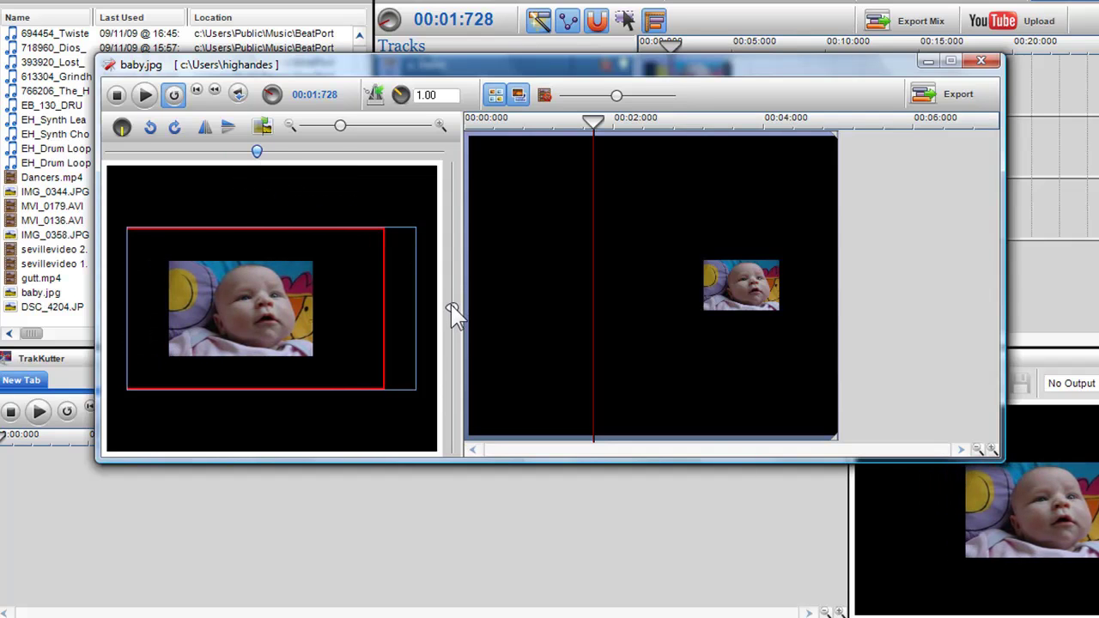
pyautogui.moveTo(452, 309); pyautogui.dragTo(448, 343)
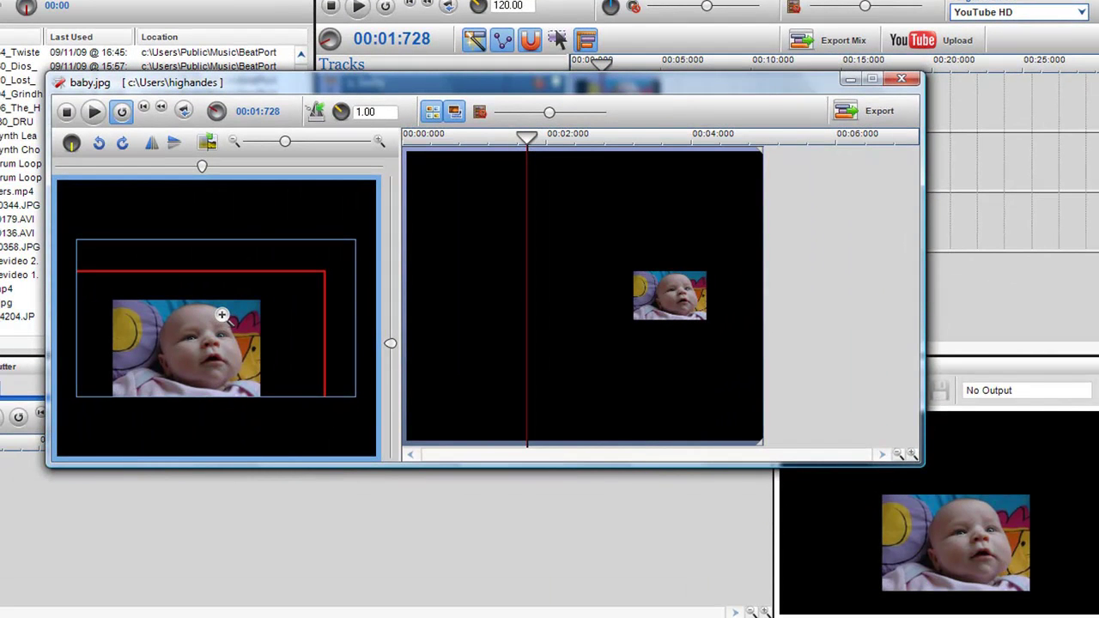
# - Grab the baby photo and drag it to the frame's upper-left corner
pyautogui.rightClick(221, 315)
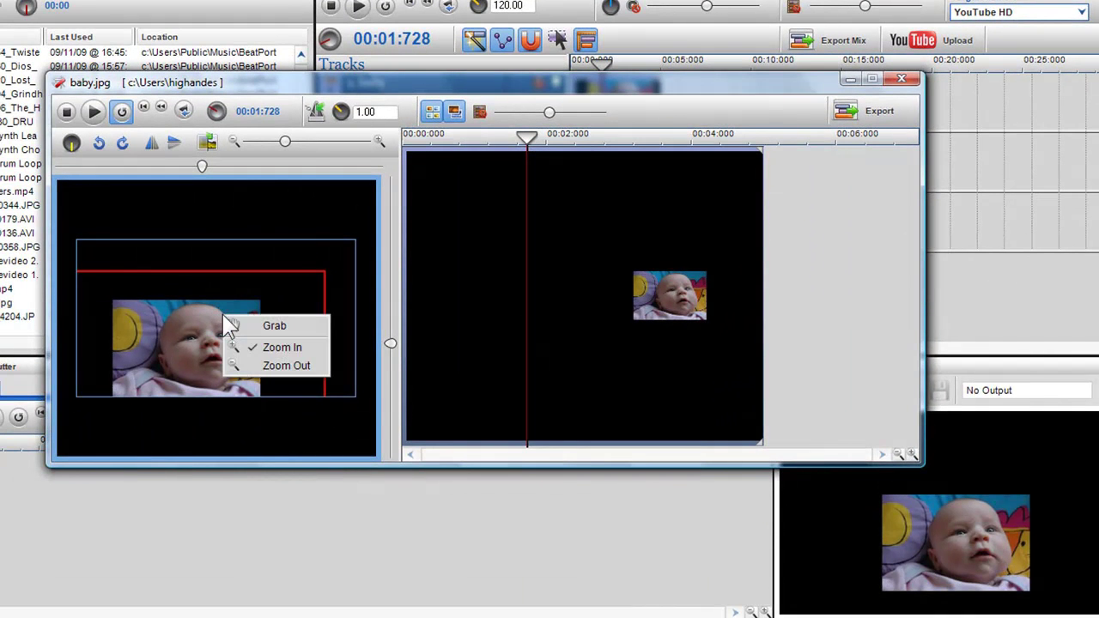
pyautogui.click(271, 327)
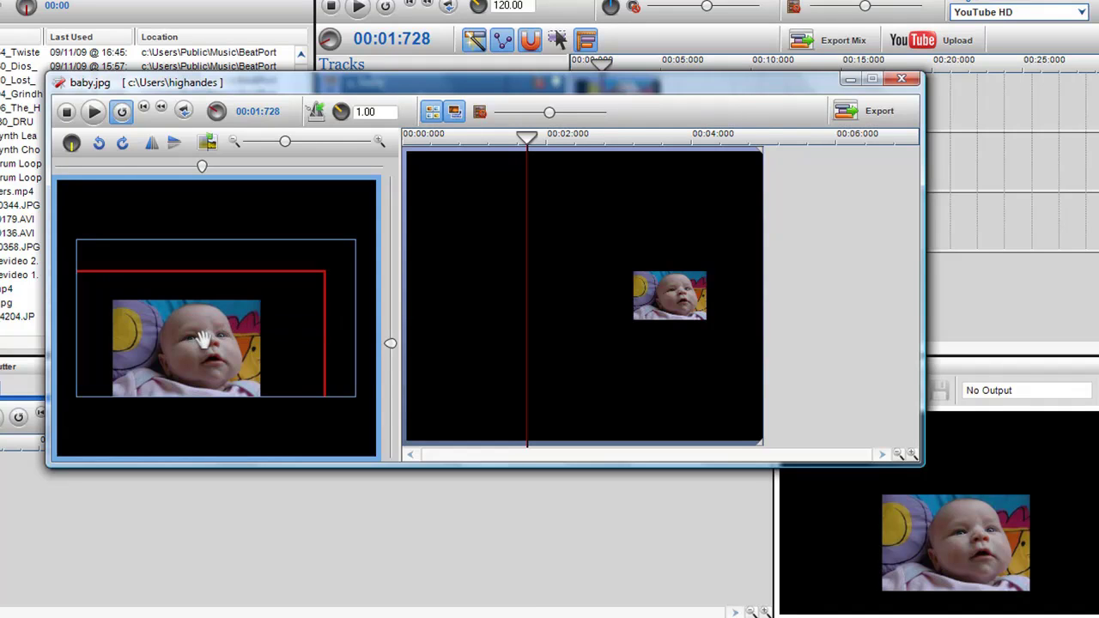
pyautogui.moveTo(202, 340); pyautogui.dragTo(129, 304)
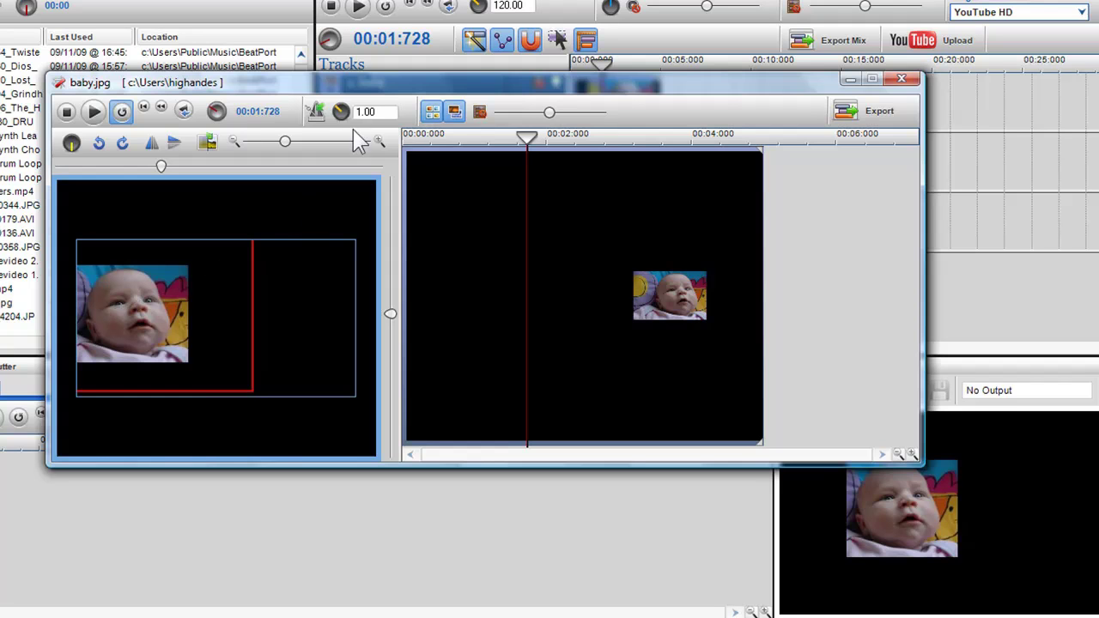
# - Move the playhead to about 00:01:920 and close the baby.jpg editor
pyautogui.moveTo(365, 84); pyautogui.dragTo(363, 114)
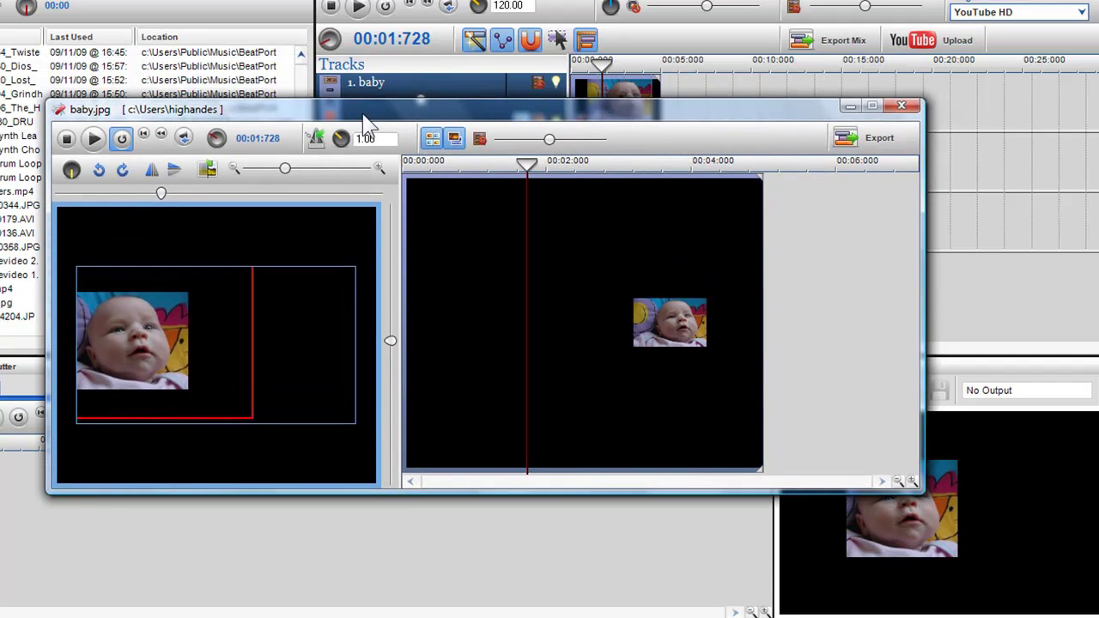
pyautogui.moveTo(631, 86); pyautogui.dragTo(588, 78)
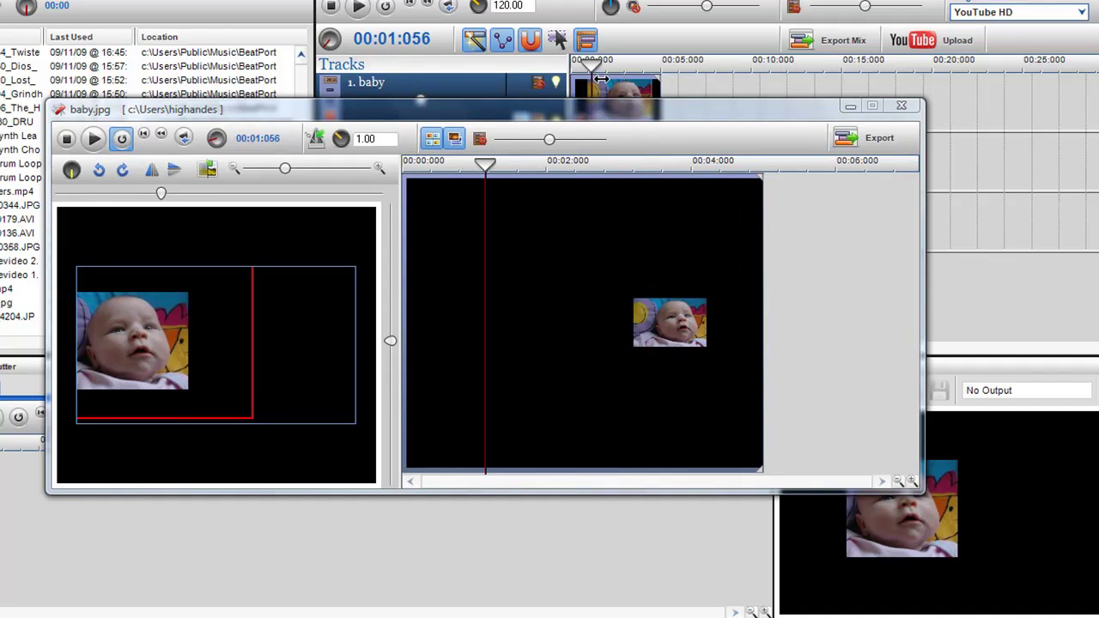
pyautogui.moveTo(602, 78)
pyautogui.mouseDown()
pyautogui.moveTo(633, 124)
pyautogui.moveTo(604, 98)
pyautogui.mouseUp()
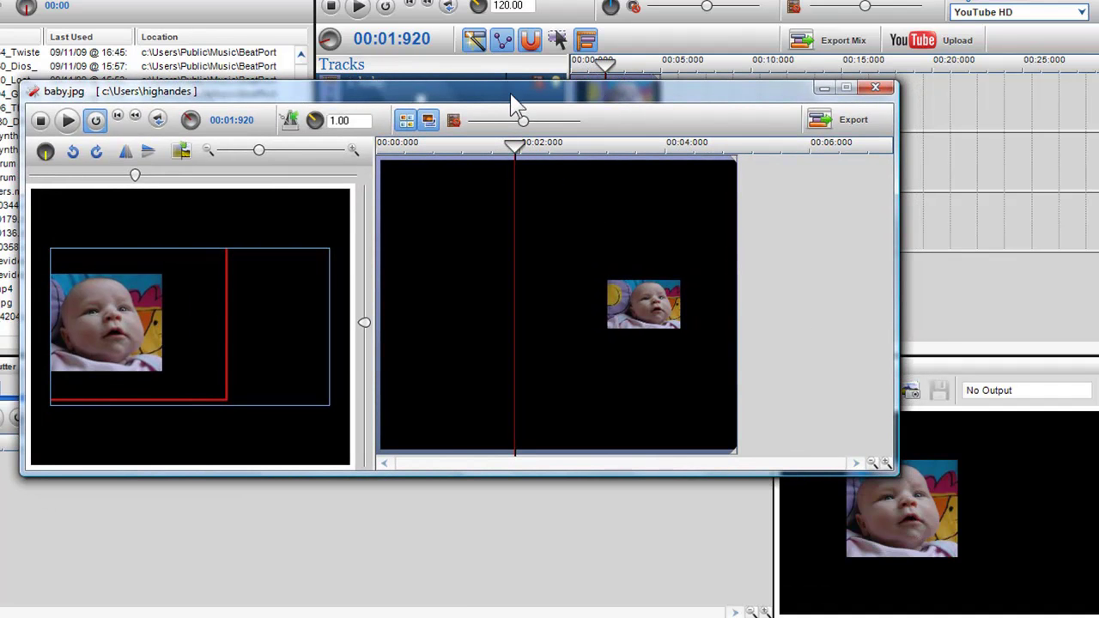
pyautogui.moveTo(510, 92); pyautogui.dragTo(513, 134)
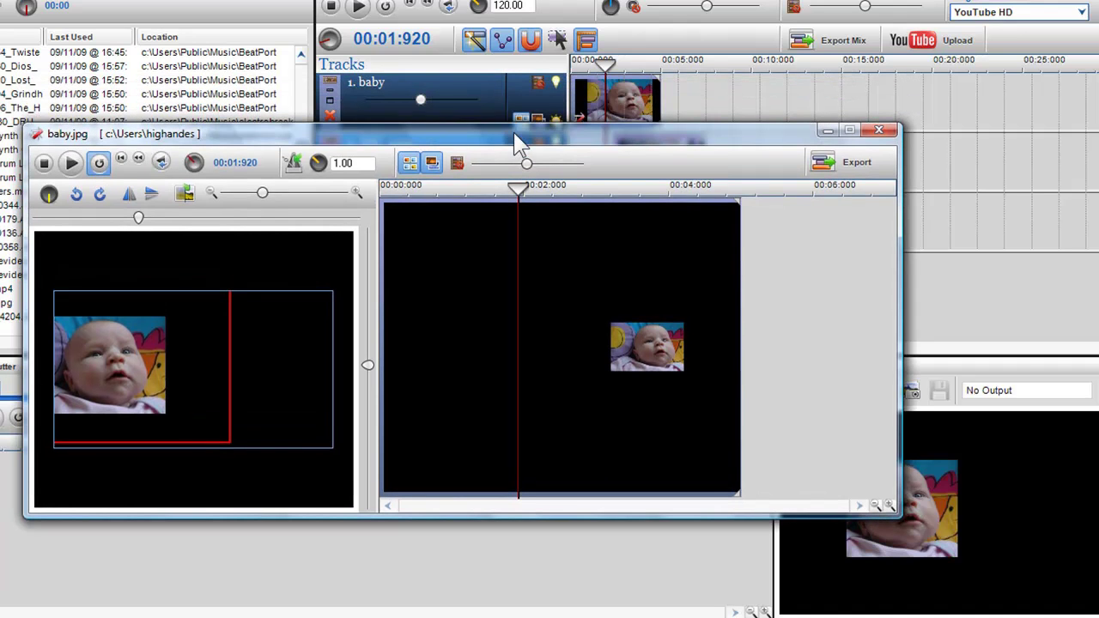
pyautogui.click(885, 131)
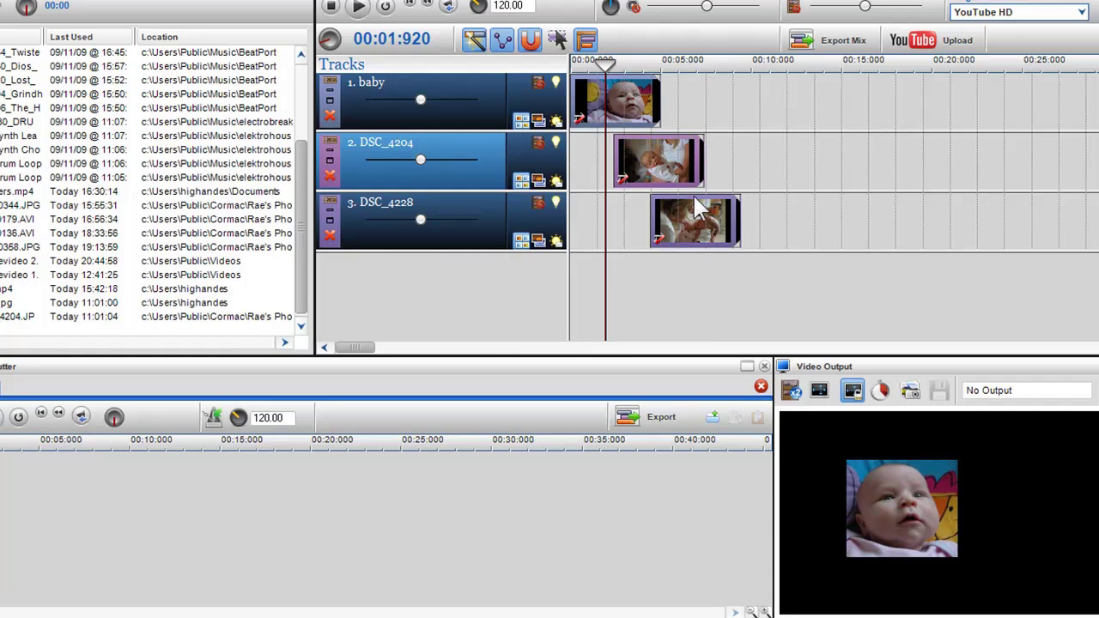
# - Shrink DSC_4204 and move it to the frame's upper right
pyautogui.click(625, 184)
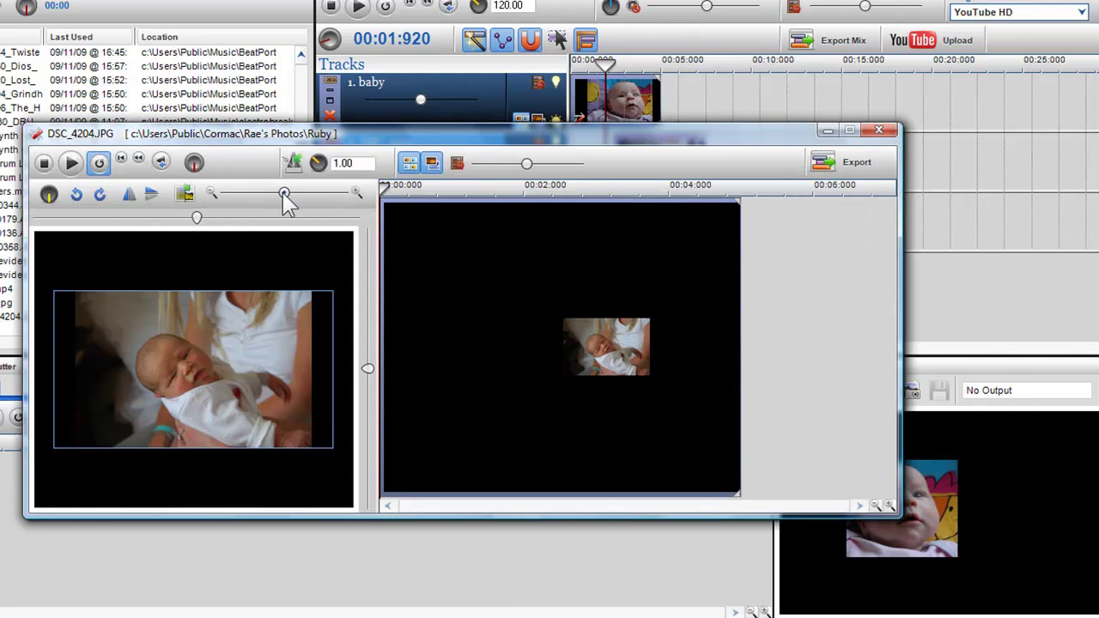
pyautogui.moveTo(284, 194); pyautogui.dragTo(260, 194)
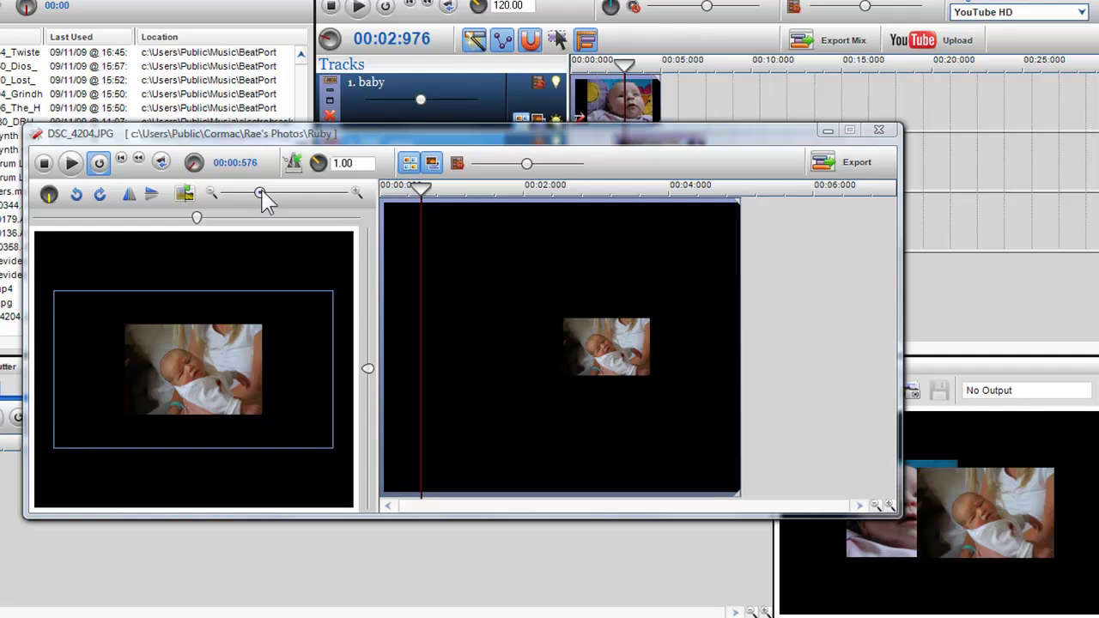
pyautogui.moveTo(263, 192); pyautogui.dragTo(263, 194)
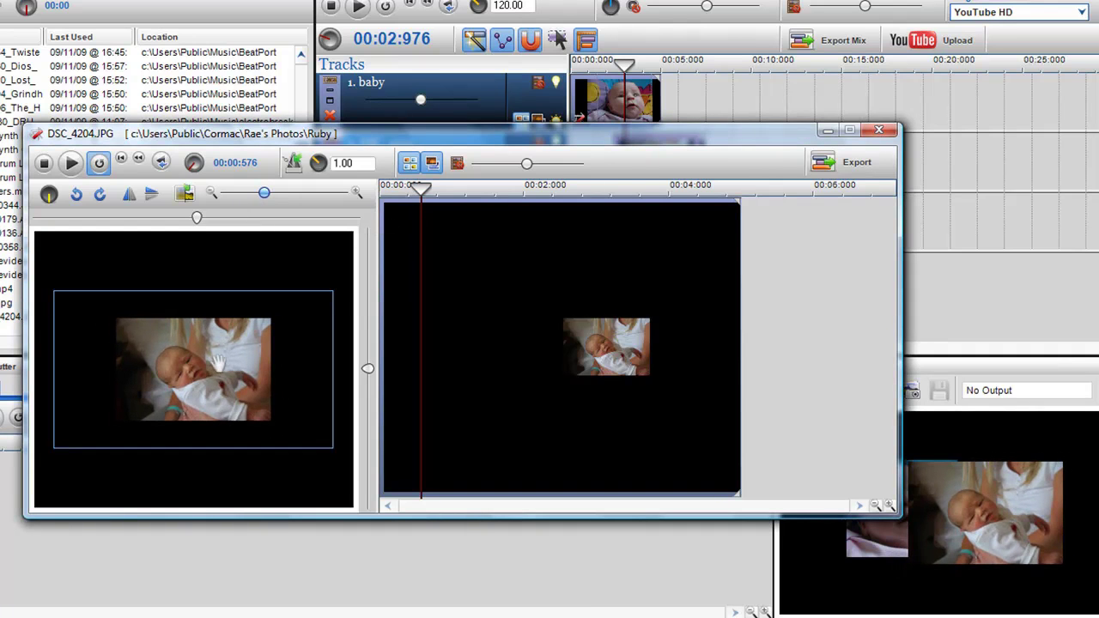
pyautogui.moveTo(218, 364); pyautogui.dragTo(279, 340)
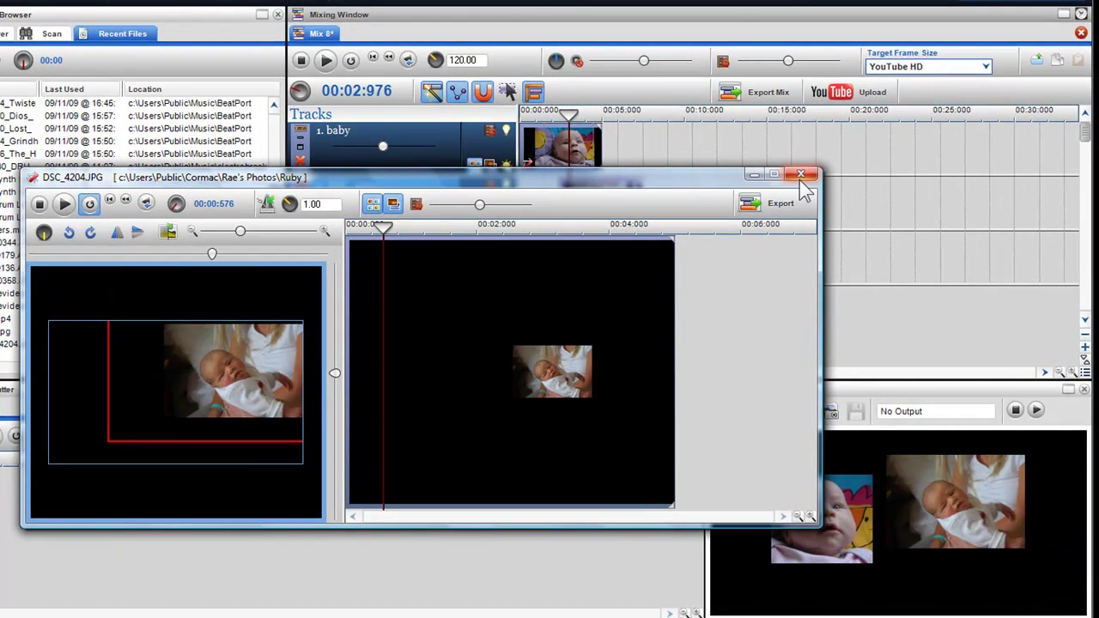
pyautogui.click(800, 175)
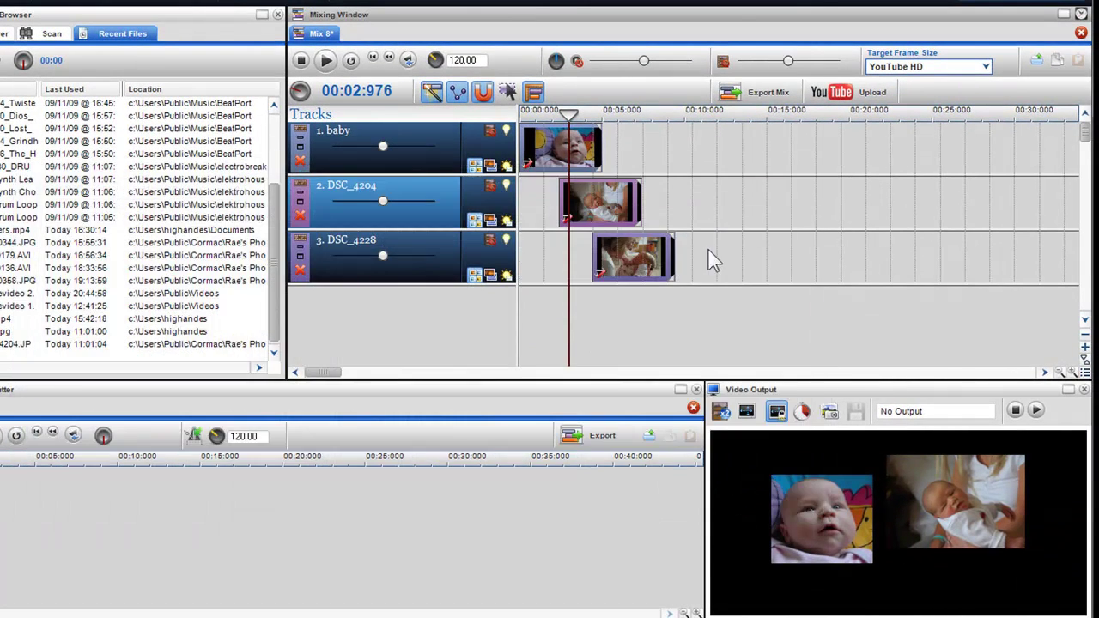
# - Shrink DSC_4228 to about half size, rotate it 156 degrees and move it down-left
pyautogui.doubleClick(598, 275)
pyautogui.moveTo(257, 231); pyautogui.dragTo(232, 231)
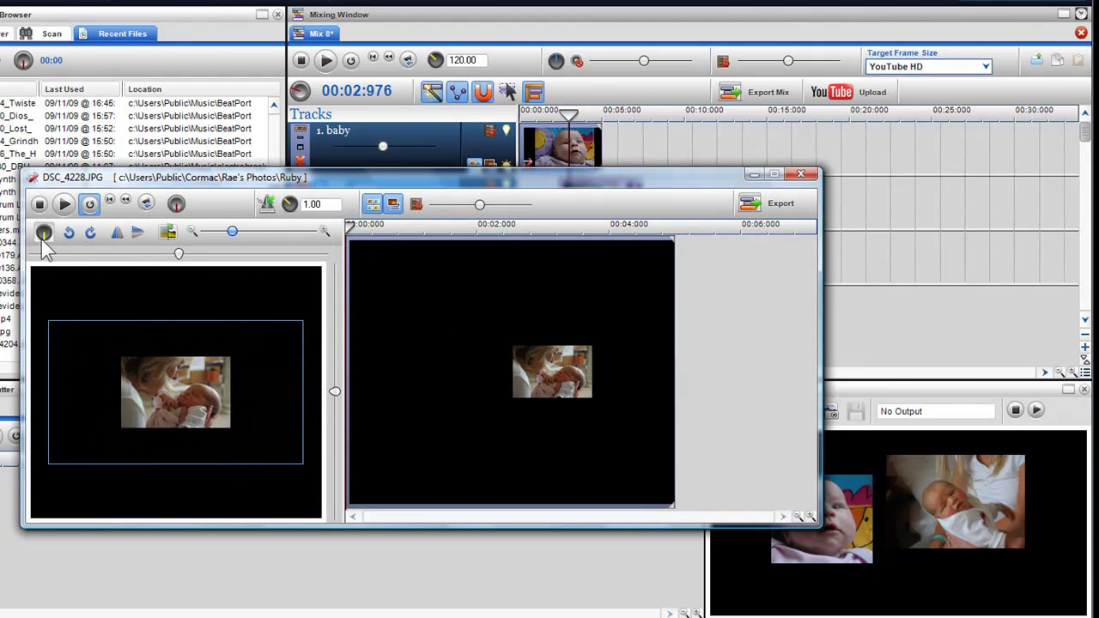
pyautogui.moveTo(43, 232); pyautogui.dragTo(135, 156)
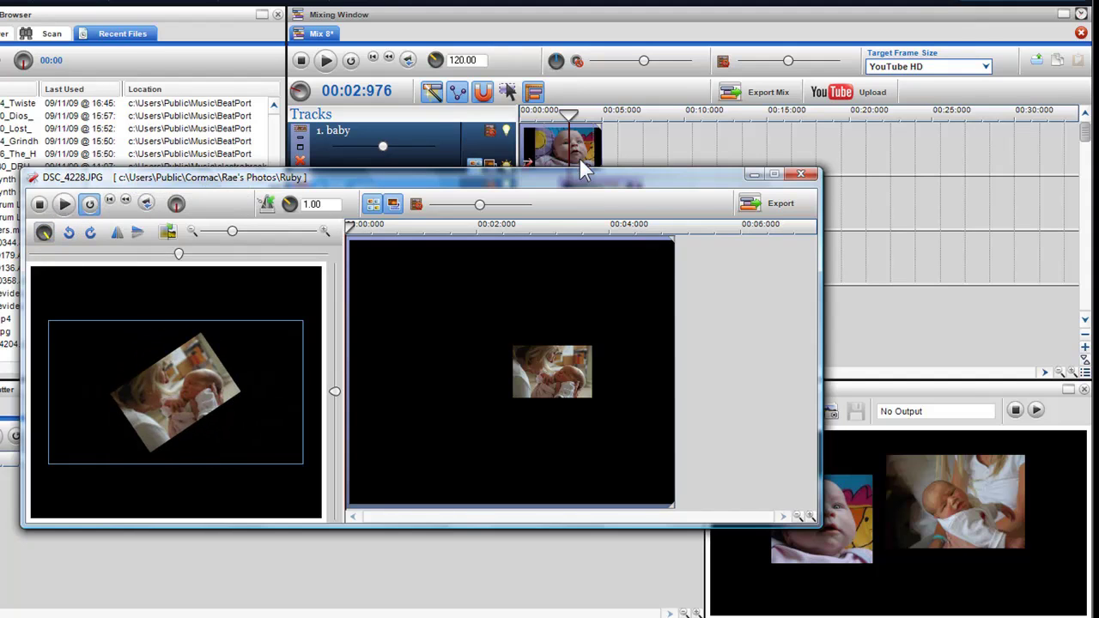
pyautogui.moveTo(568, 147); pyautogui.dragTo(671, 159)
pyautogui.moveTo(571, 146); pyautogui.dragTo(604, 146)
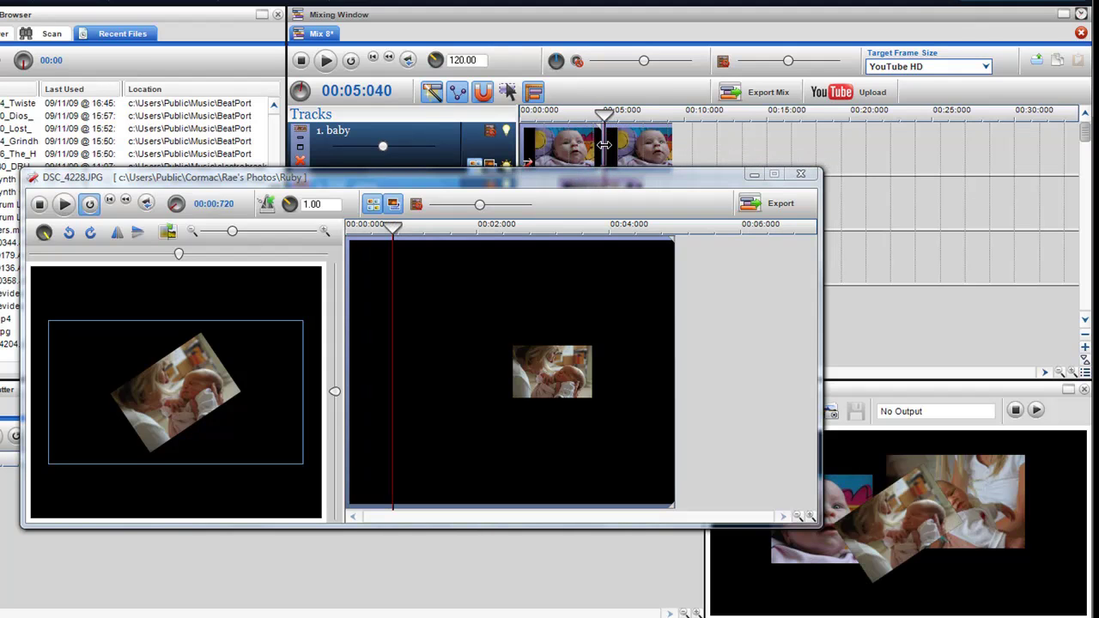
pyautogui.moveTo(172, 393); pyautogui.dragTo(135, 424)
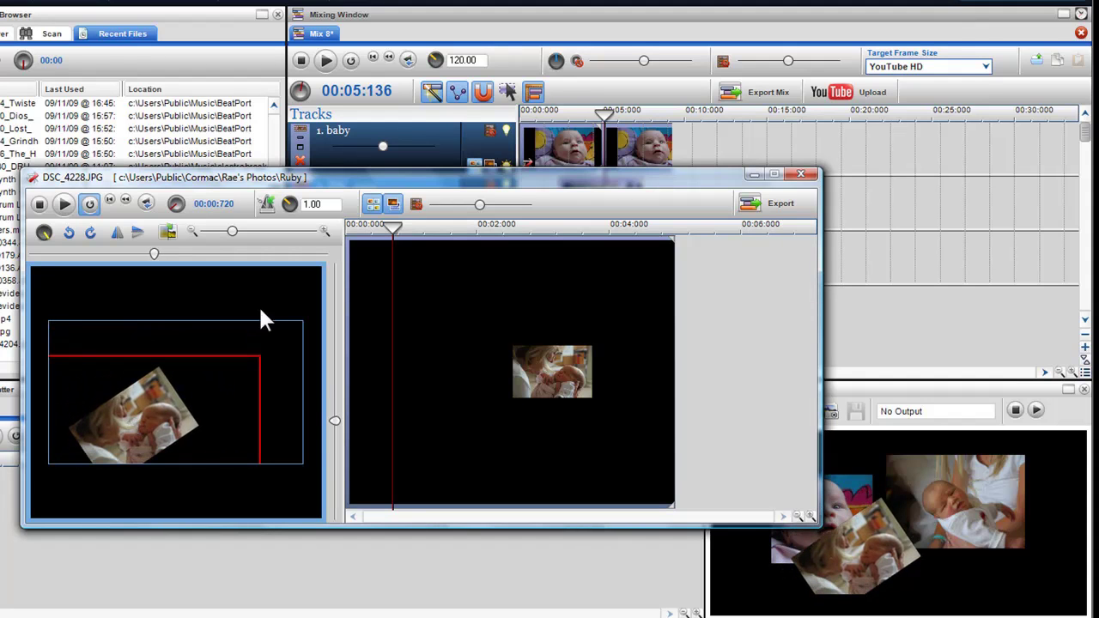
pyautogui.click(806, 176)
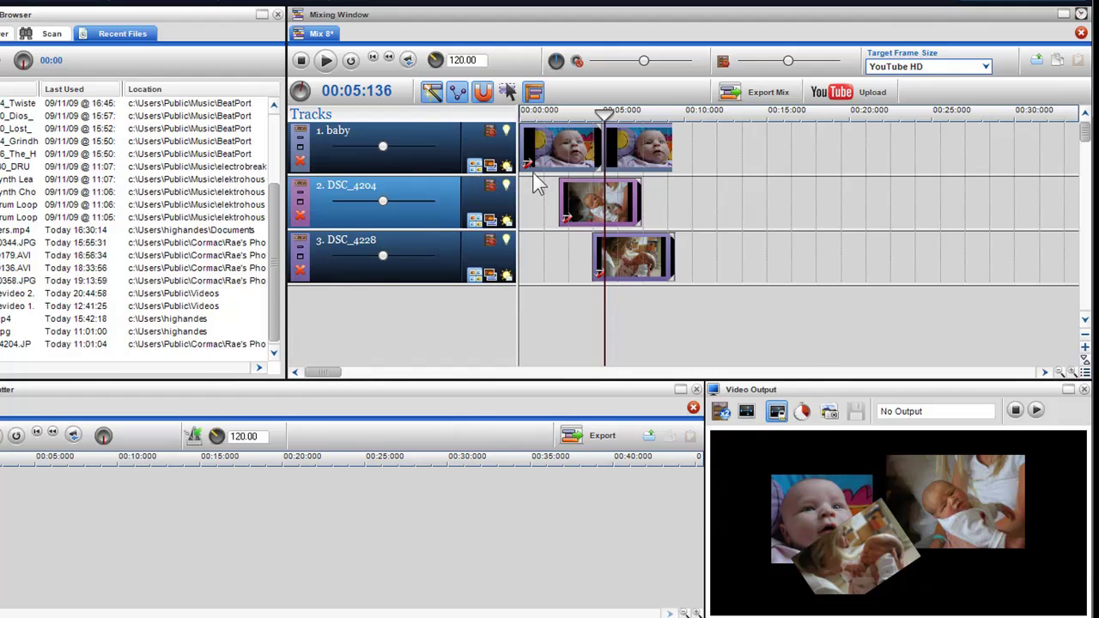
# - Raise the baby photo slightly within the frame
pyautogui.doubleClick(532, 160)
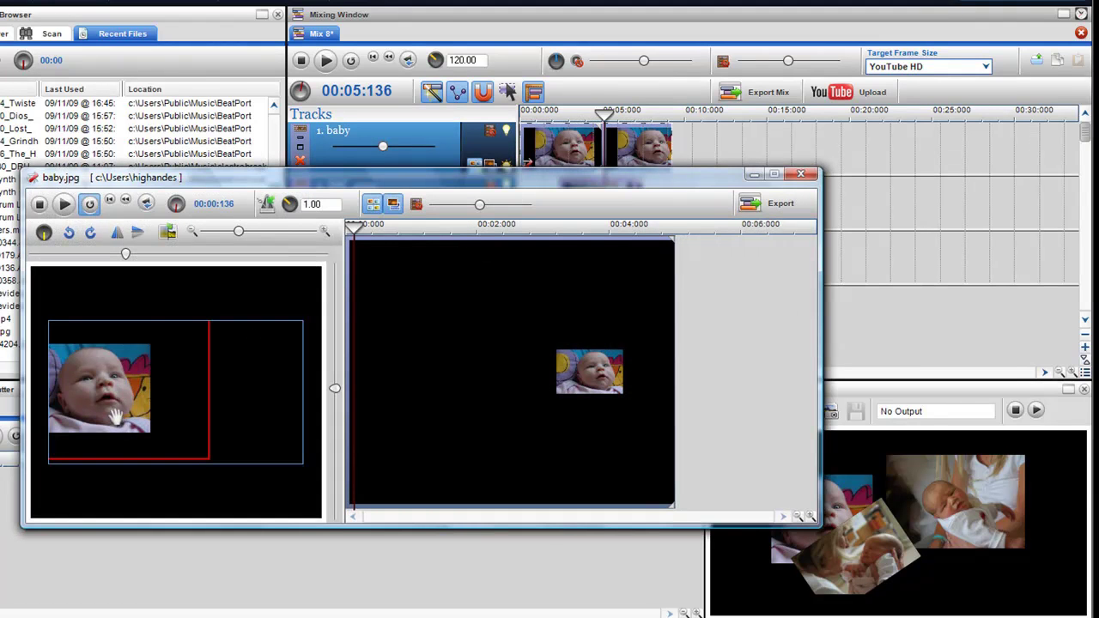
pyautogui.moveTo(114, 418); pyautogui.dragTo(118, 396)
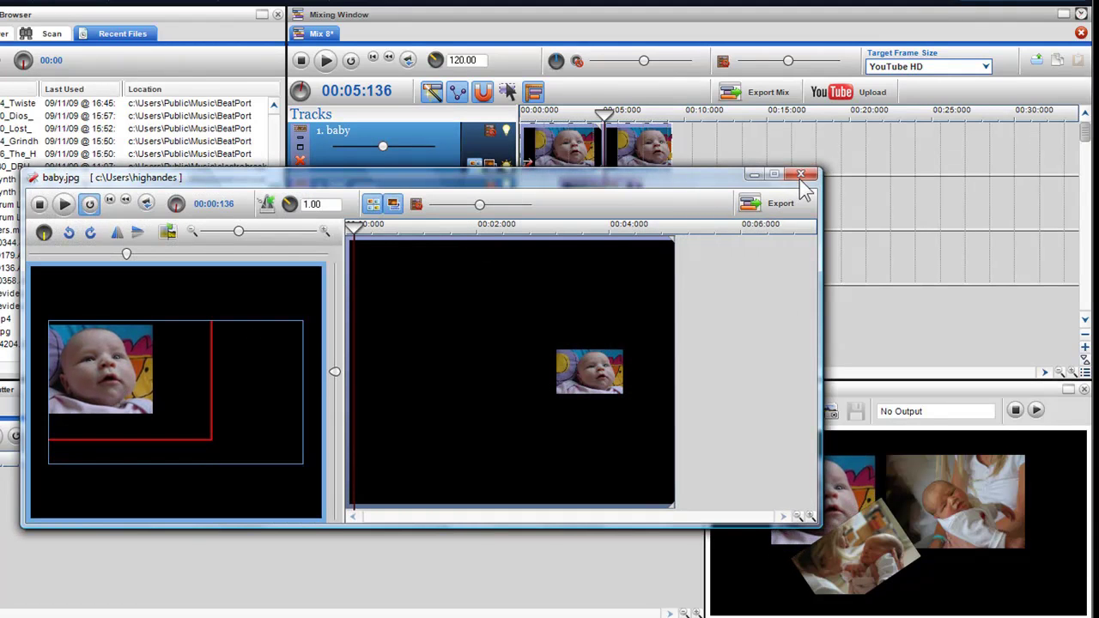
pyautogui.click(801, 175)
# - Add a Video Credits track to the mix and clear its placeholder text
pyautogui.rightClick(580, 295)
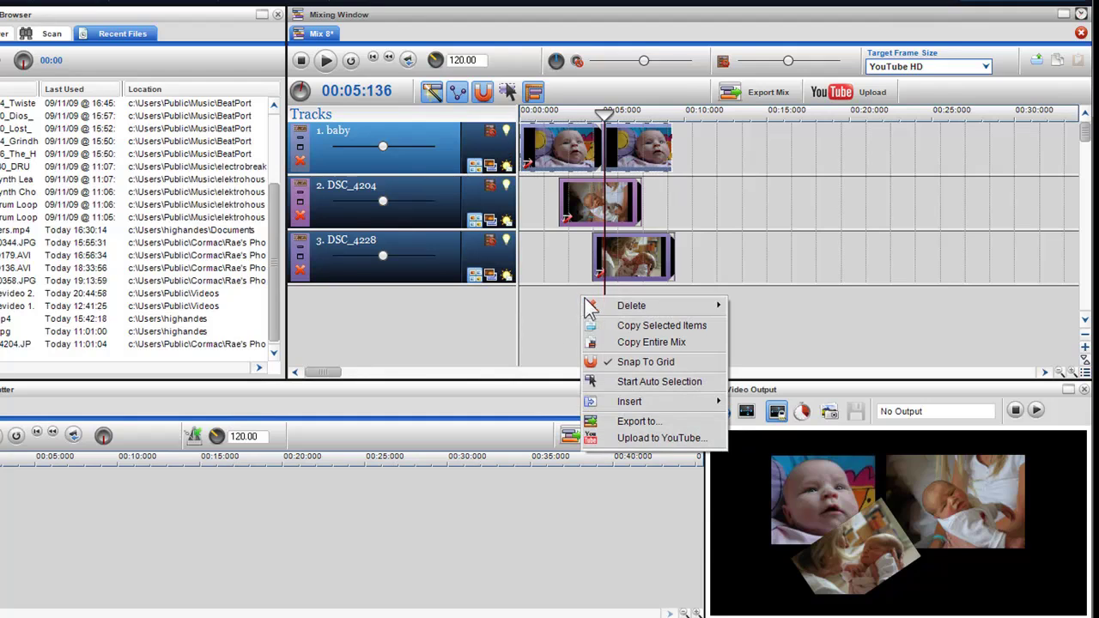
pyautogui.moveTo(663, 414)
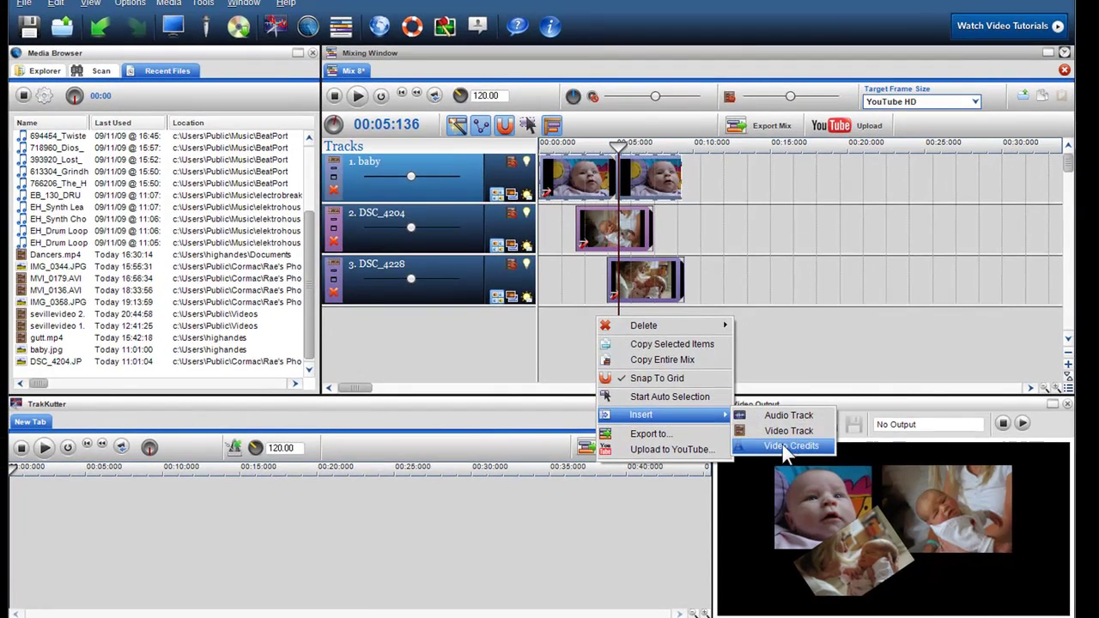
pyautogui.click(794, 441)
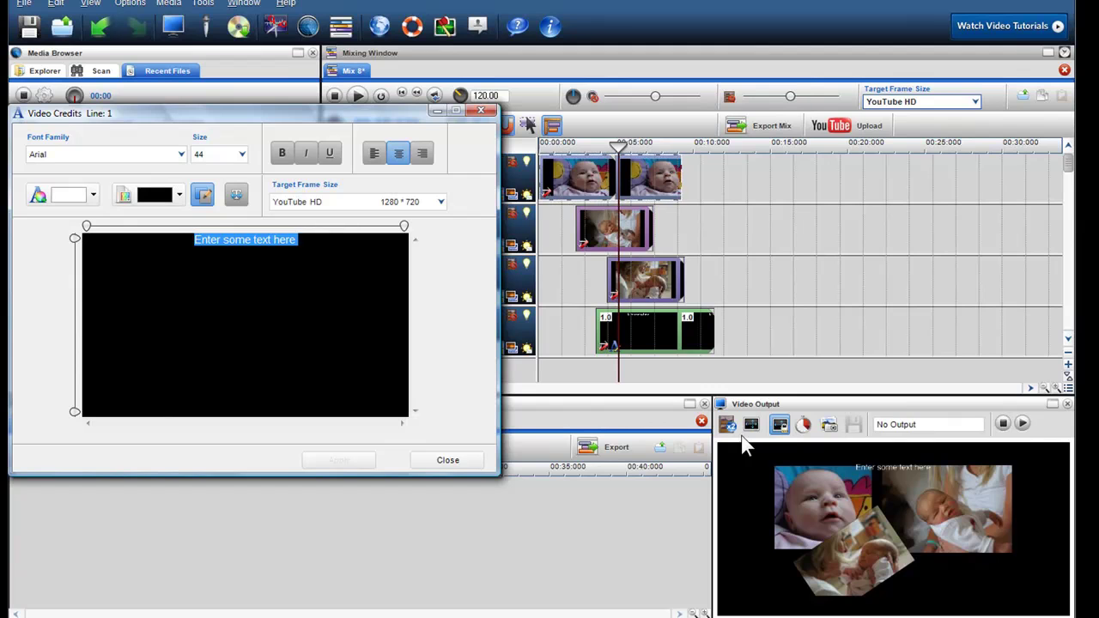
pyautogui.press('BackSpace')
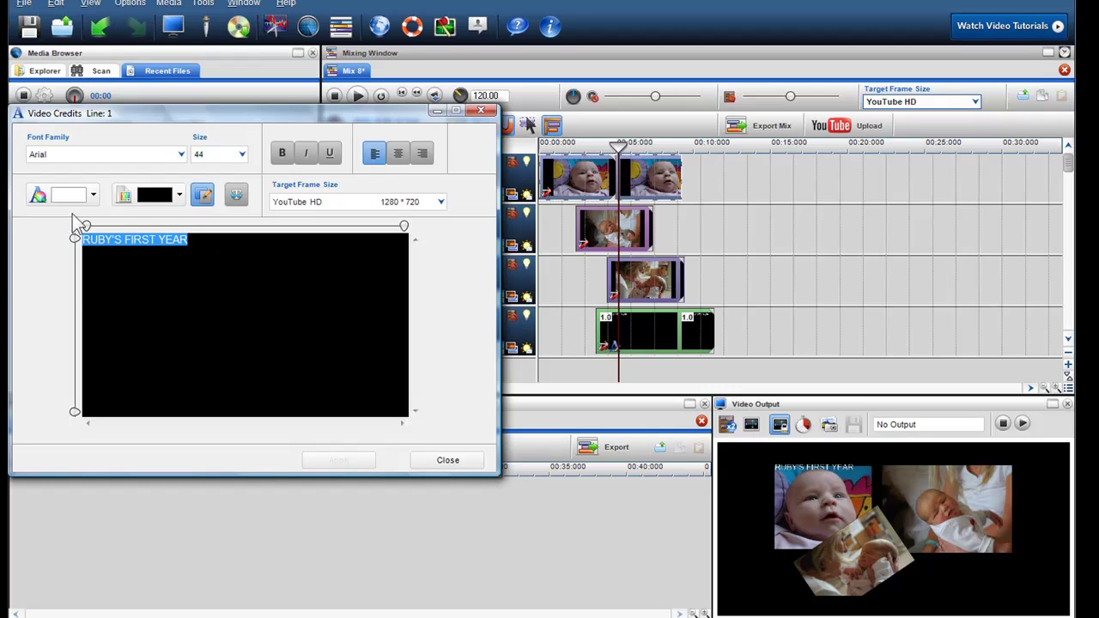
# - Set the title font to Whitney-Bold size 68, with 646-pixel left and 142-pixel top margins
pyautogui.click(98, 154)
pyautogui.moveTo(177, 187); pyautogui.dragTo(179, 285)
pyautogui.click(138, 284)
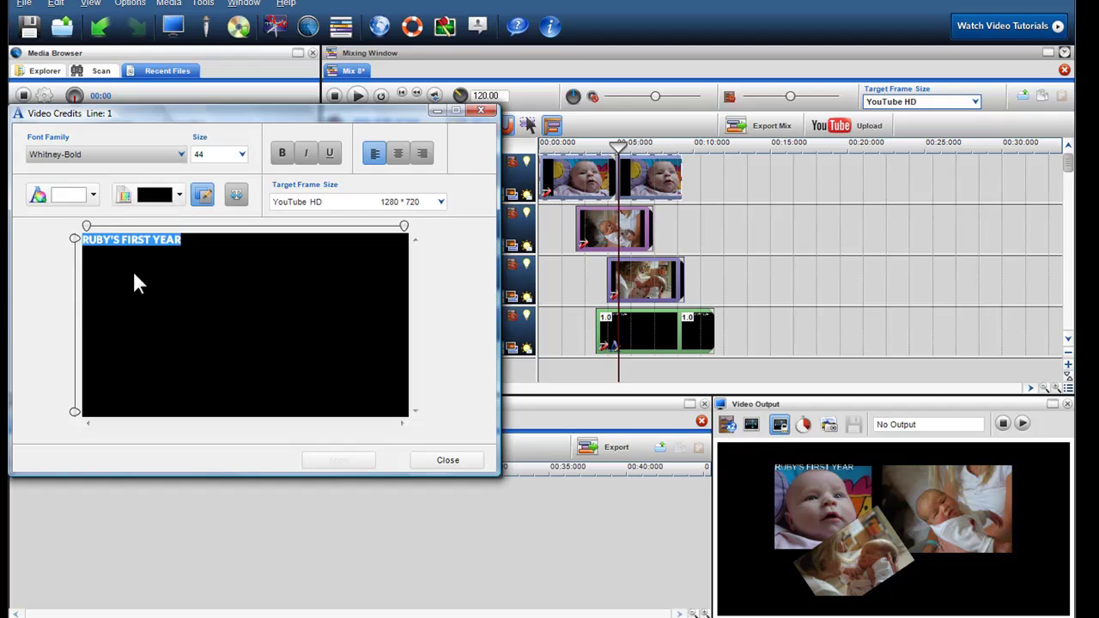
pyautogui.click(220, 155)
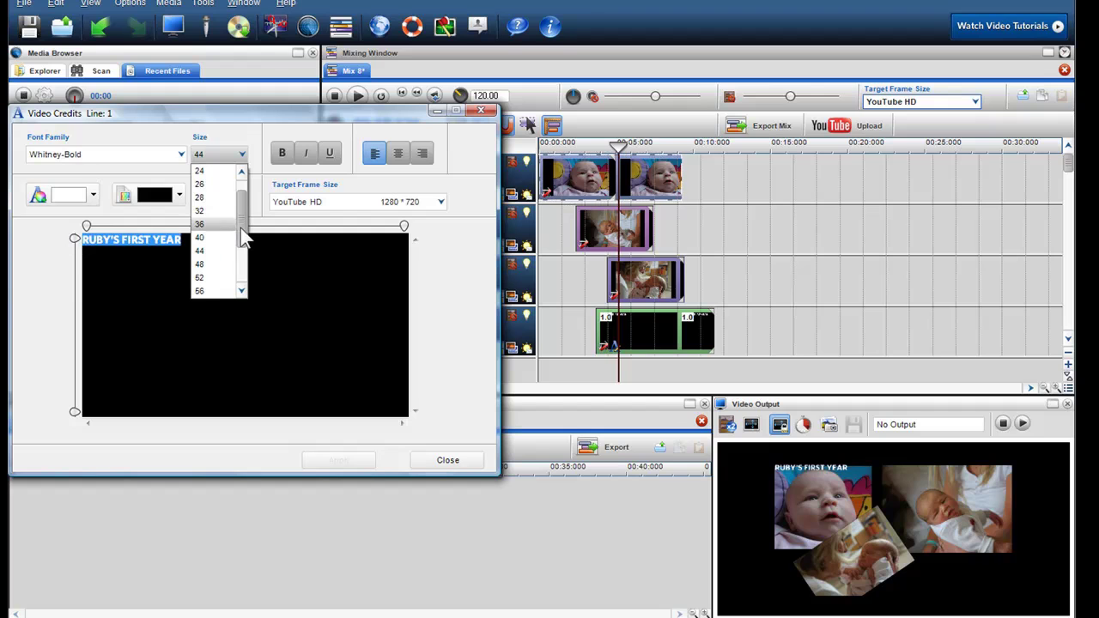
pyautogui.moveTo(242, 231); pyautogui.dragTo(242, 237)
pyautogui.click(206, 238)
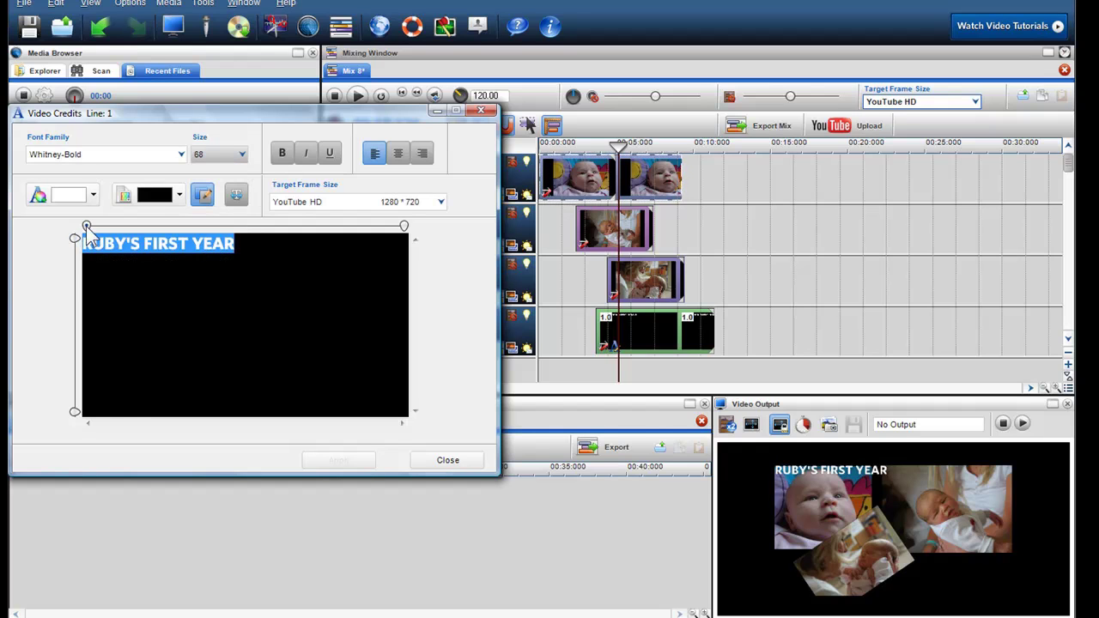
pyautogui.moveTo(87, 228); pyautogui.dragTo(252, 228)
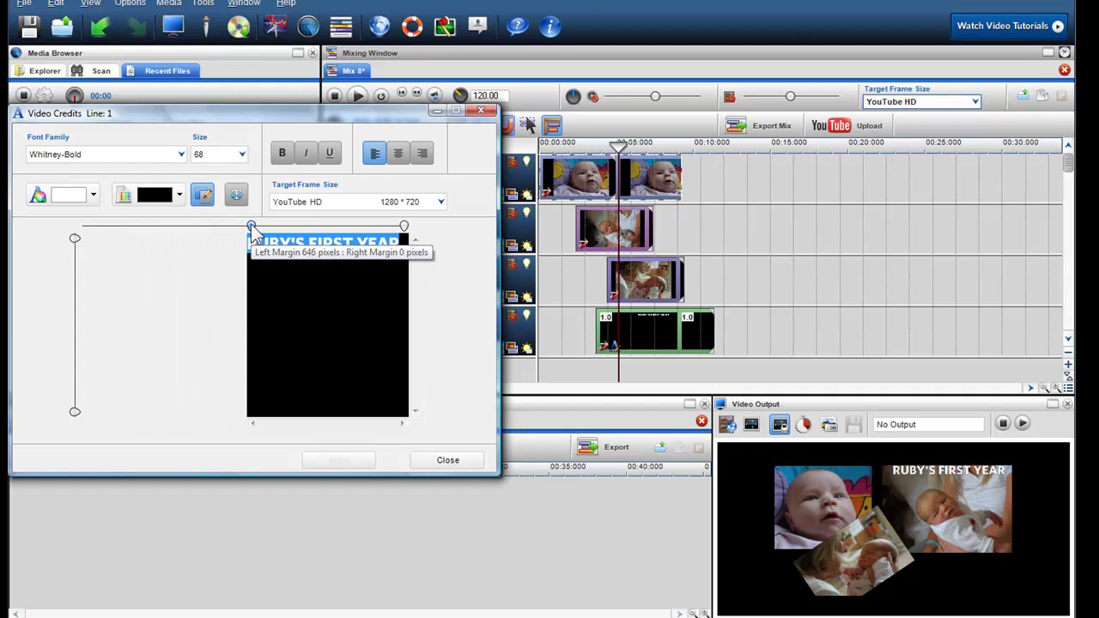
pyautogui.moveTo(75, 238); pyautogui.dragTo(53, 399)
# - Change the title to size 80 in Fire Engine Red and widen its box to fit
pyautogui.click(217, 154)
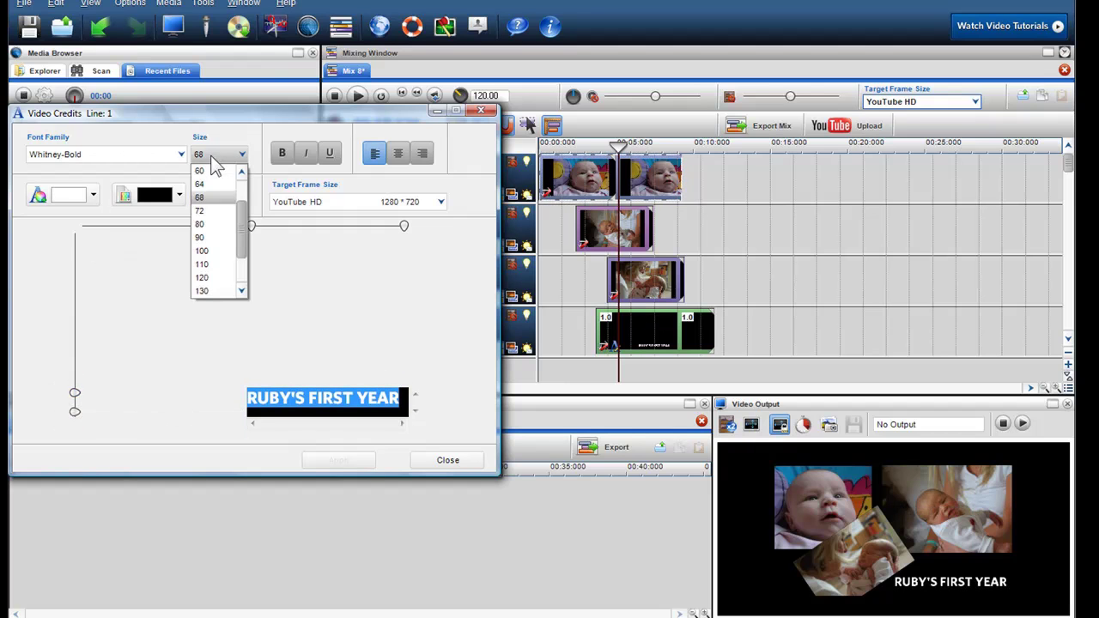
pyautogui.click(208, 227)
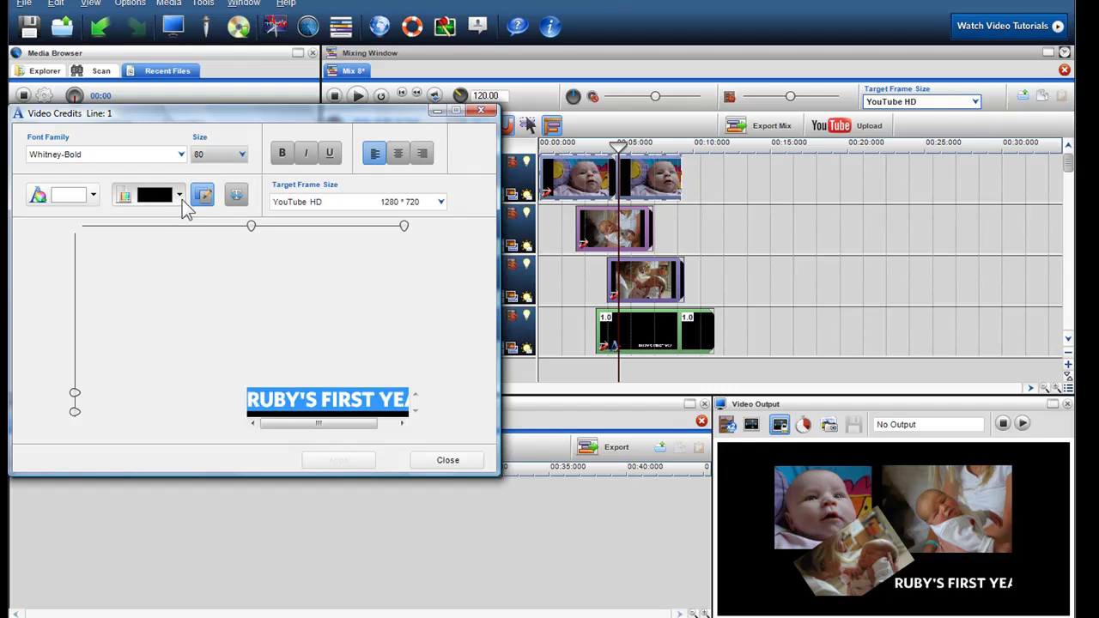
pyautogui.click(94, 196)
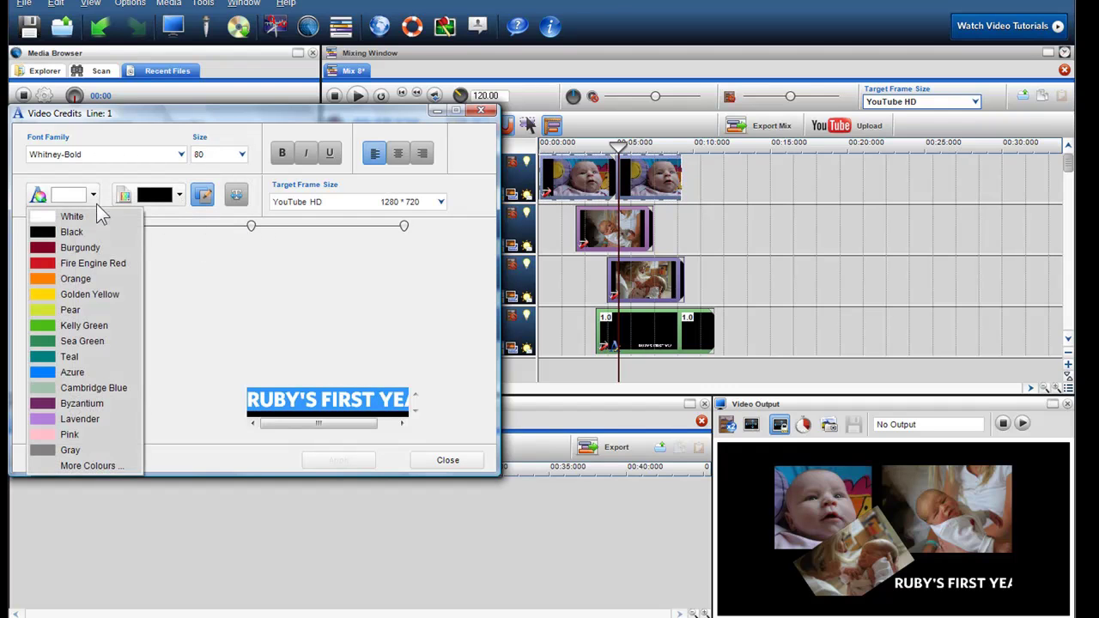
pyautogui.click(96, 263)
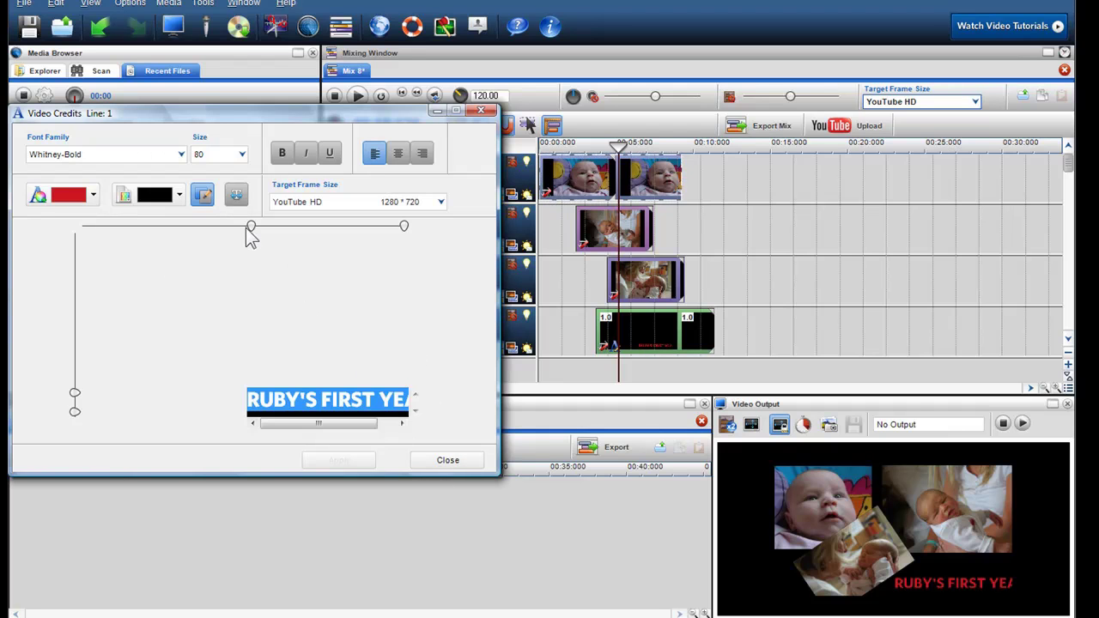
pyautogui.moveTo(248, 232); pyautogui.dragTo(225, 231)
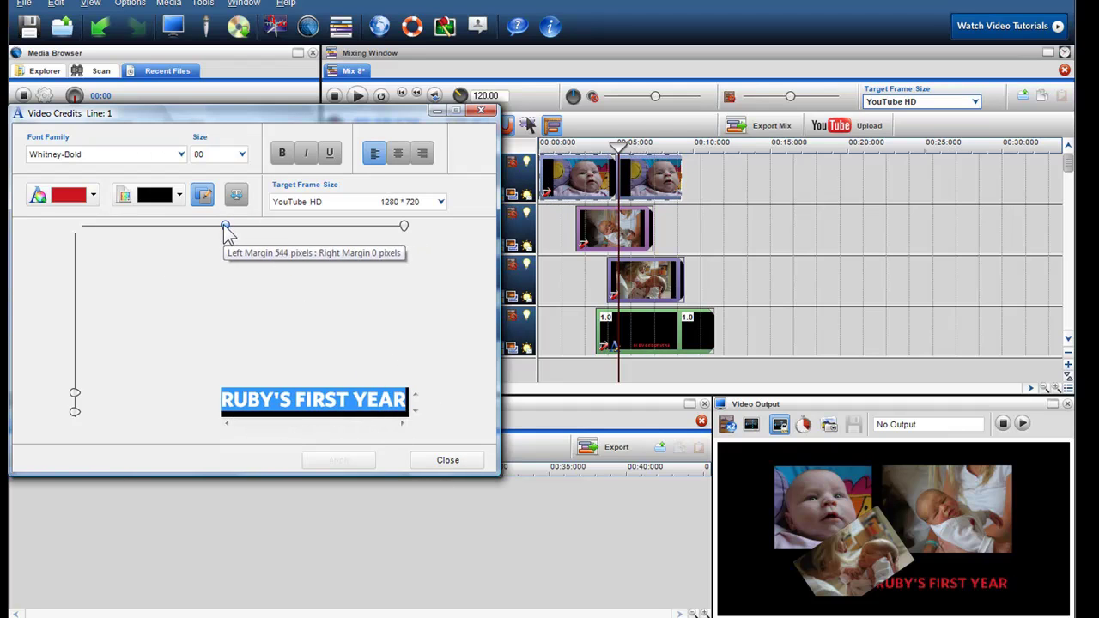
# - Close the Video Credits editor and play the red-titled collage from near the start
pyautogui.click(481, 111)
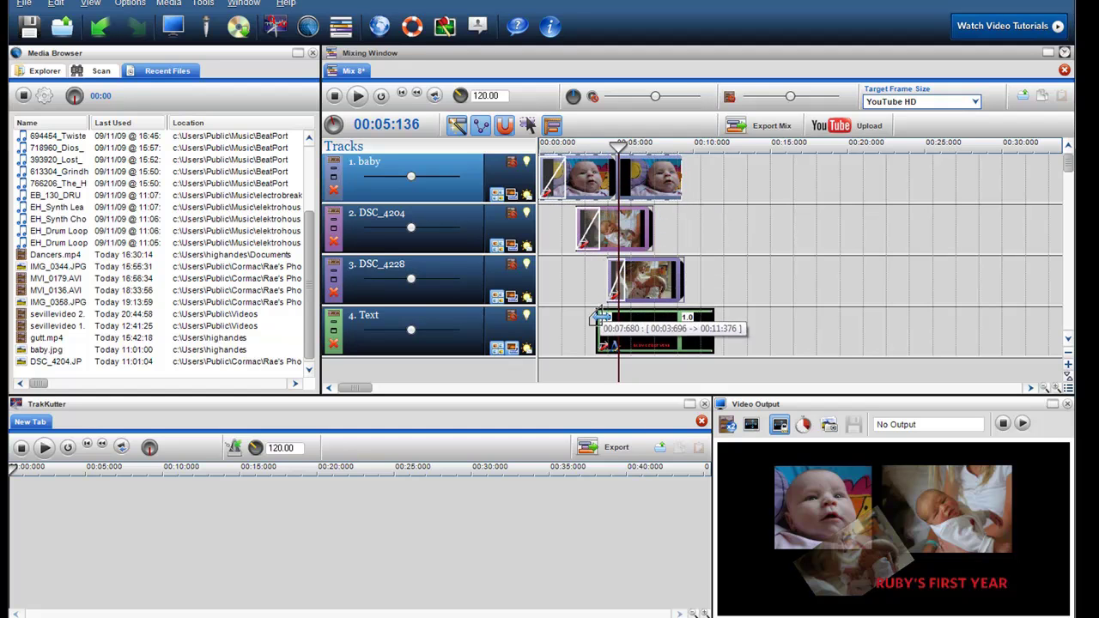
pyautogui.click(556, 284)
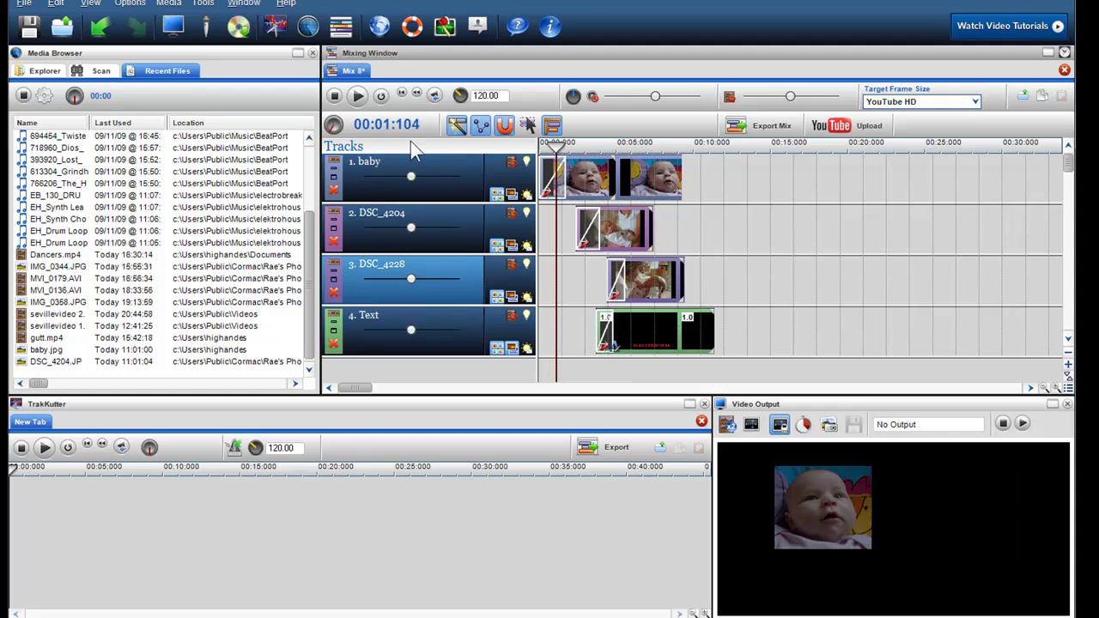
pyautogui.click(359, 96)
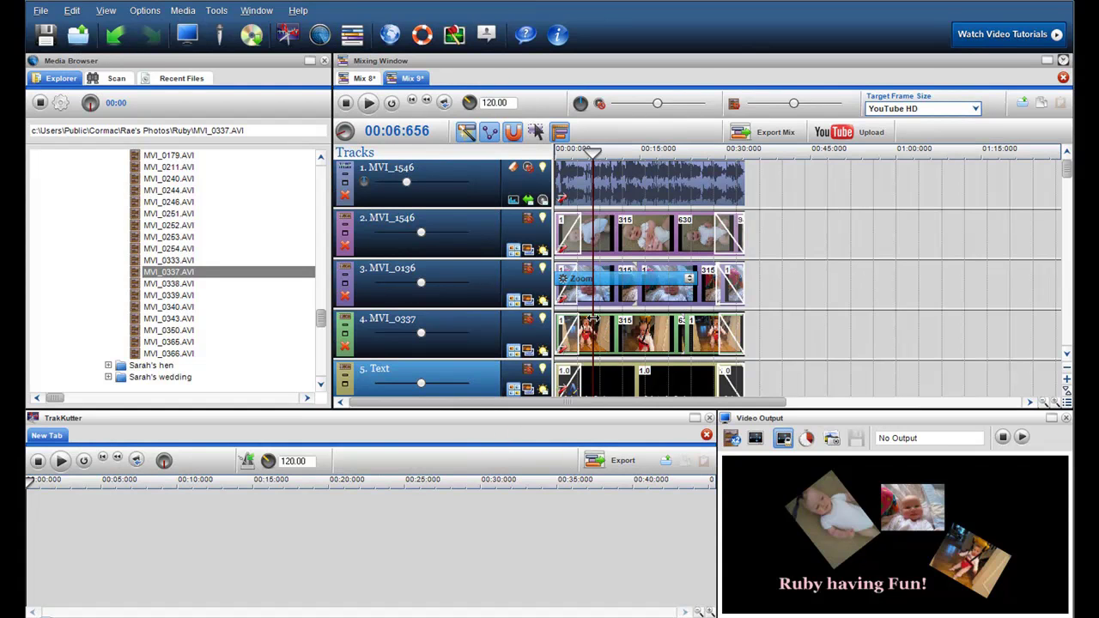
# - Scrub the collage and inspect the MVI_1546, MVI_0136 and MVI_0337 clip editors
pyautogui.moveTo(592, 319); pyautogui.dragTo(623, 319)
pyautogui.doubleClick(558, 245)
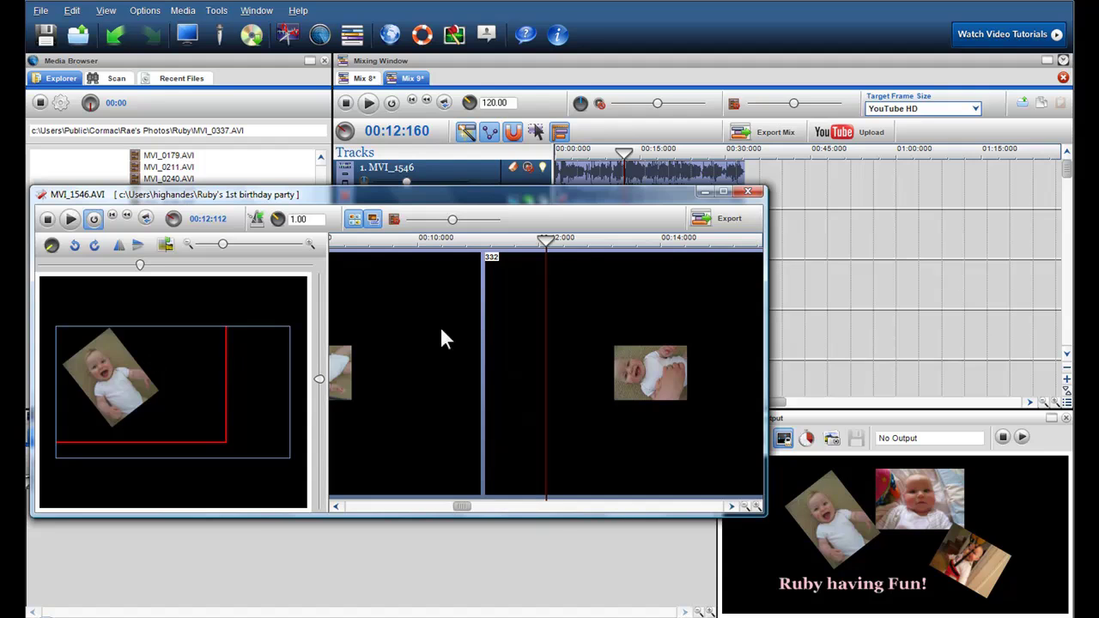
pyautogui.click(747, 191)
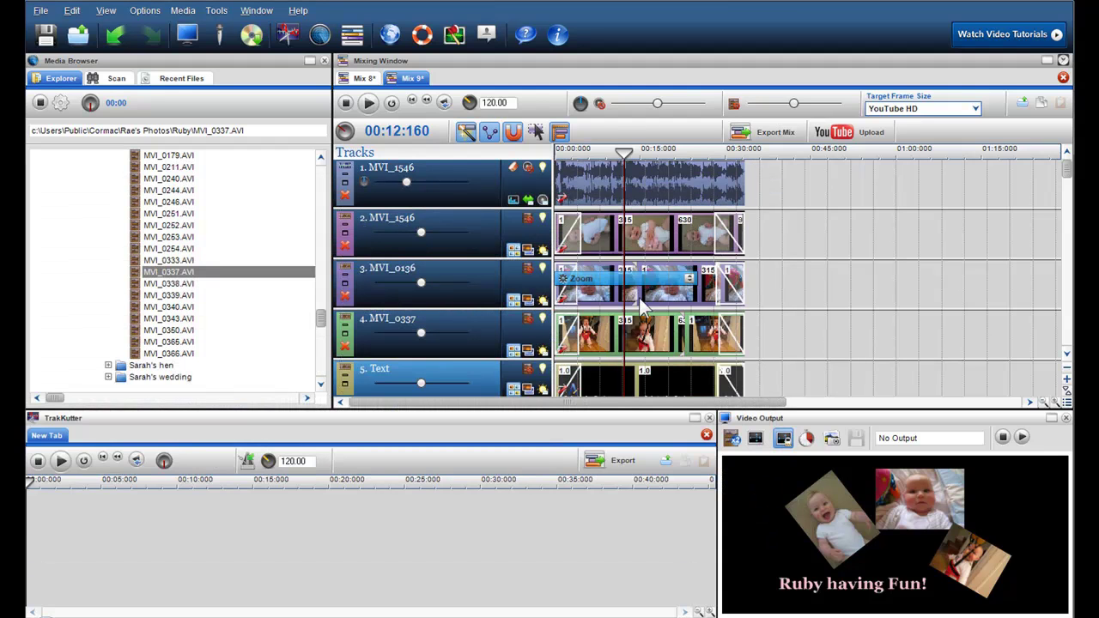
pyautogui.doubleClick(567, 294)
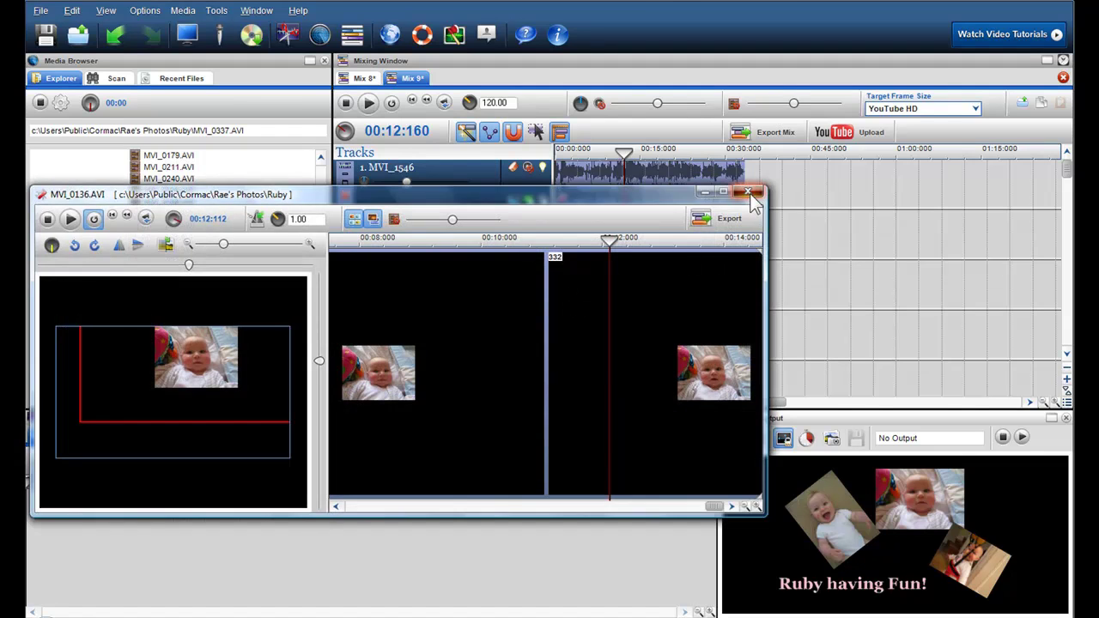
pyautogui.click(749, 192)
pyautogui.doubleClick(564, 355)
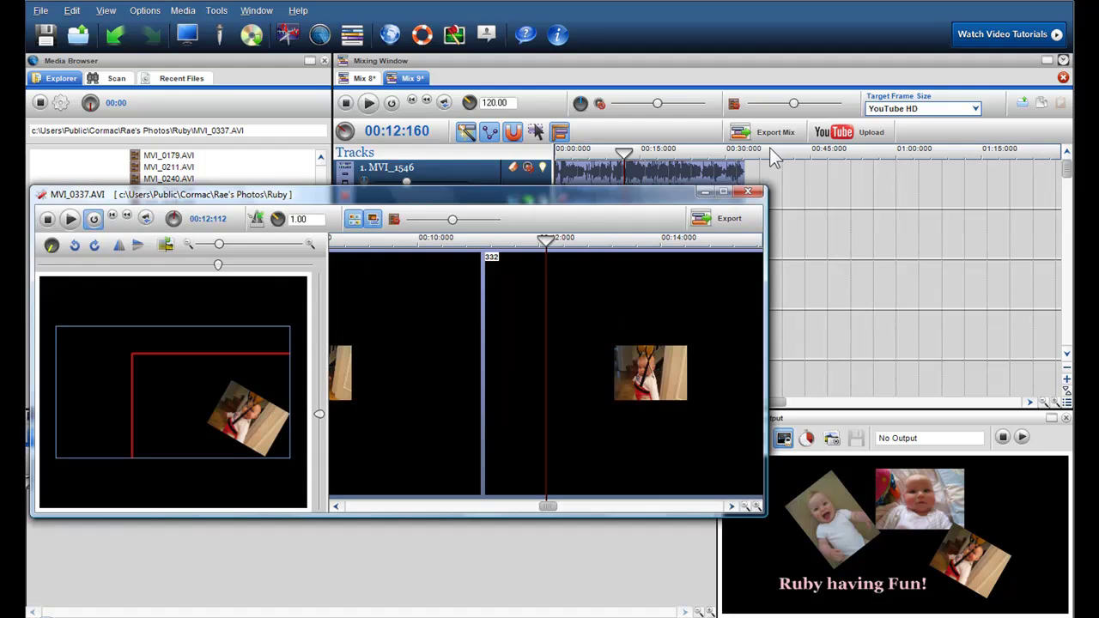
pyautogui.click(749, 192)
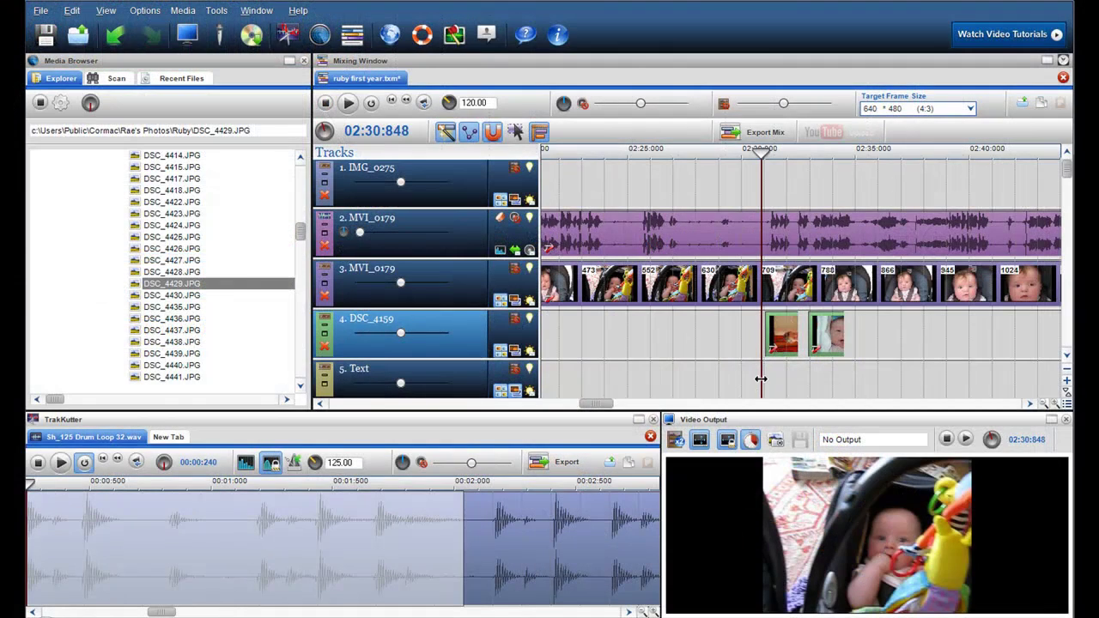
pyautogui.moveTo(759, 379)
pyautogui.mouseDown()
pyautogui.moveTo(748, 378)
pyautogui.moveTo(763, 378)
pyautogui.mouseUp()
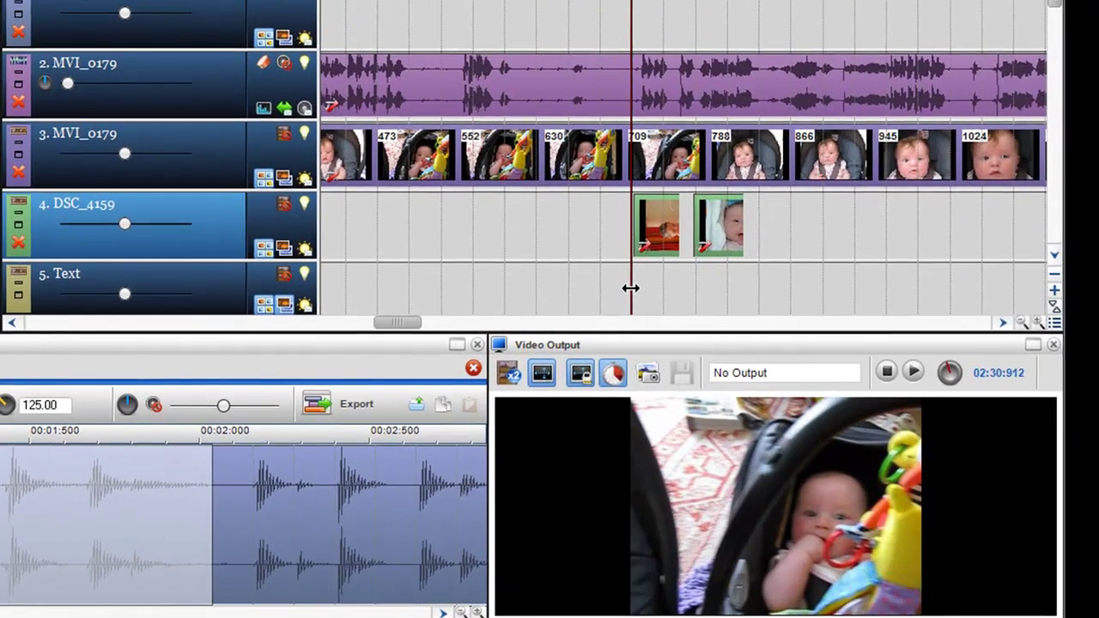
pyautogui.moveTo(631, 289)
pyautogui.mouseDown()
pyautogui.moveTo(647, 286)
pyautogui.moveTo(622, 284)
pyautogui.moveTo(712, 284)
pyautogui.moveTo(628, 284)
pyautogui.mouseUp()
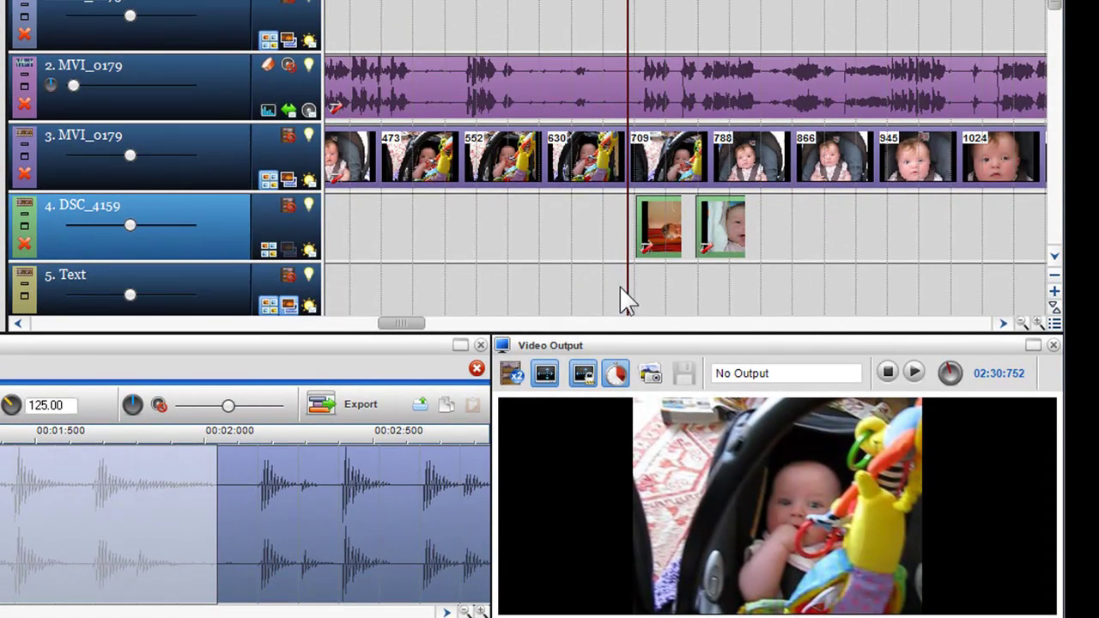
pyautogui.moveTo(627, 285)
pyautogui.mouseDown()
pyautogui.moveTo(708, 286)
pyautogui.moveTo(621, 280)
pyautogui.mouseUp()
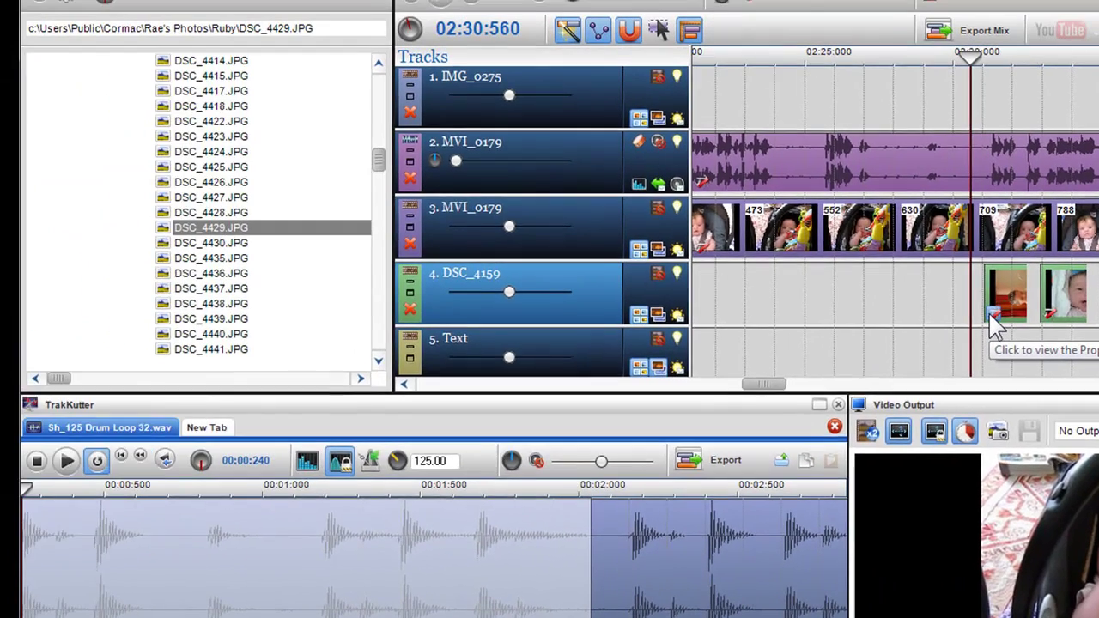
pyautogui.click(644, 251)
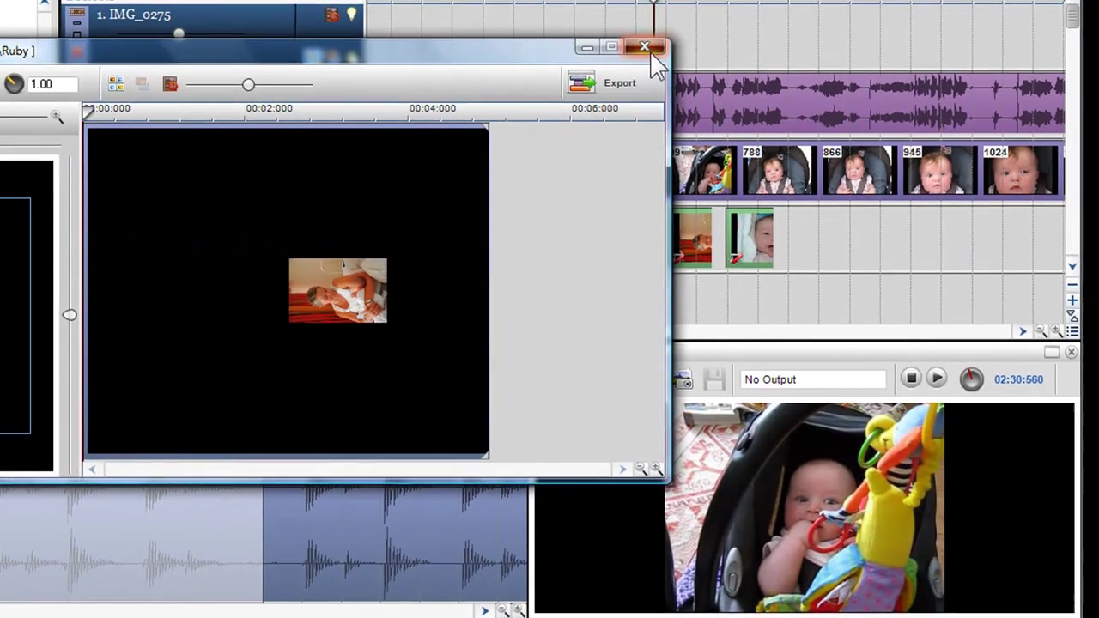
pyautogui.click(962, 107)
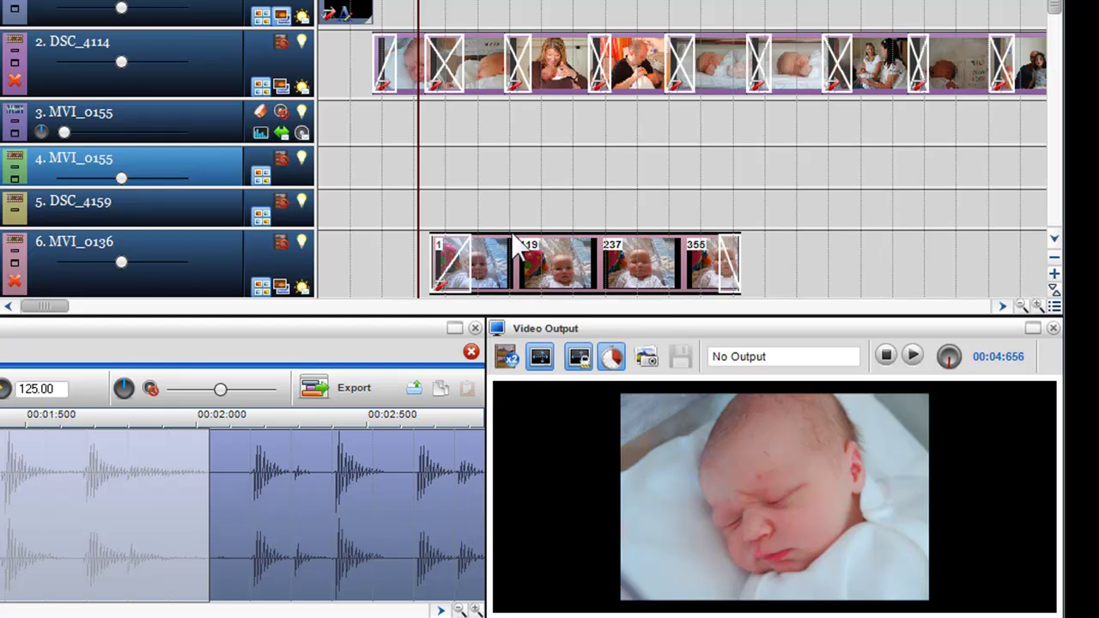
# - Inspect the MVI_0136 clip, then play the collage from about seven seconds, where the tilted video overlays the photo slideshow
pyautogui.doubleClick(450, 290)
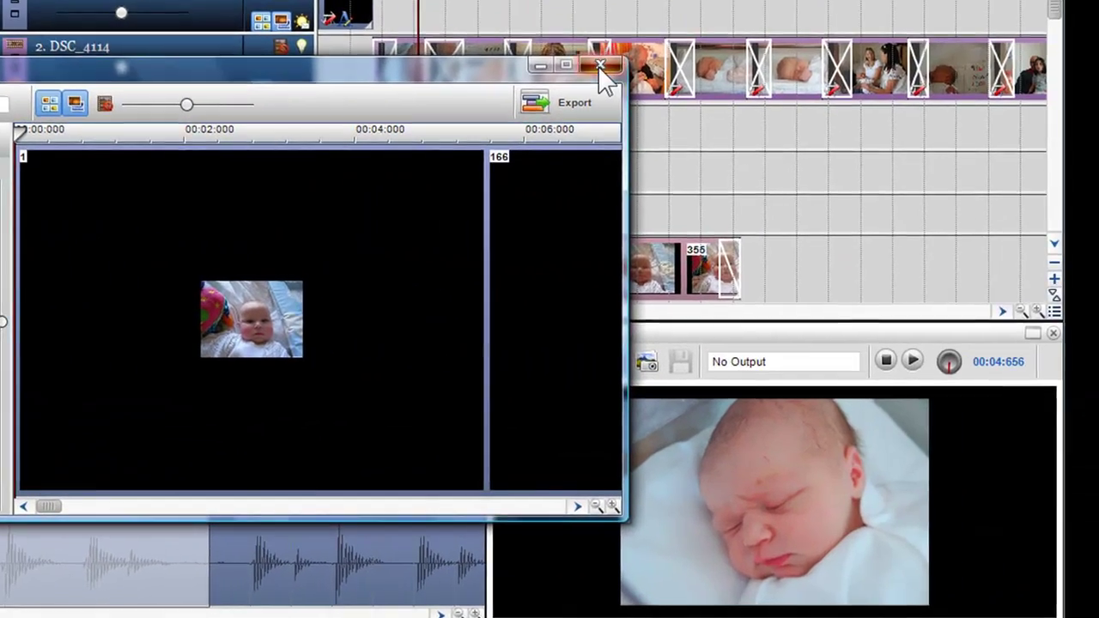
pyautogui.click(905, 135)
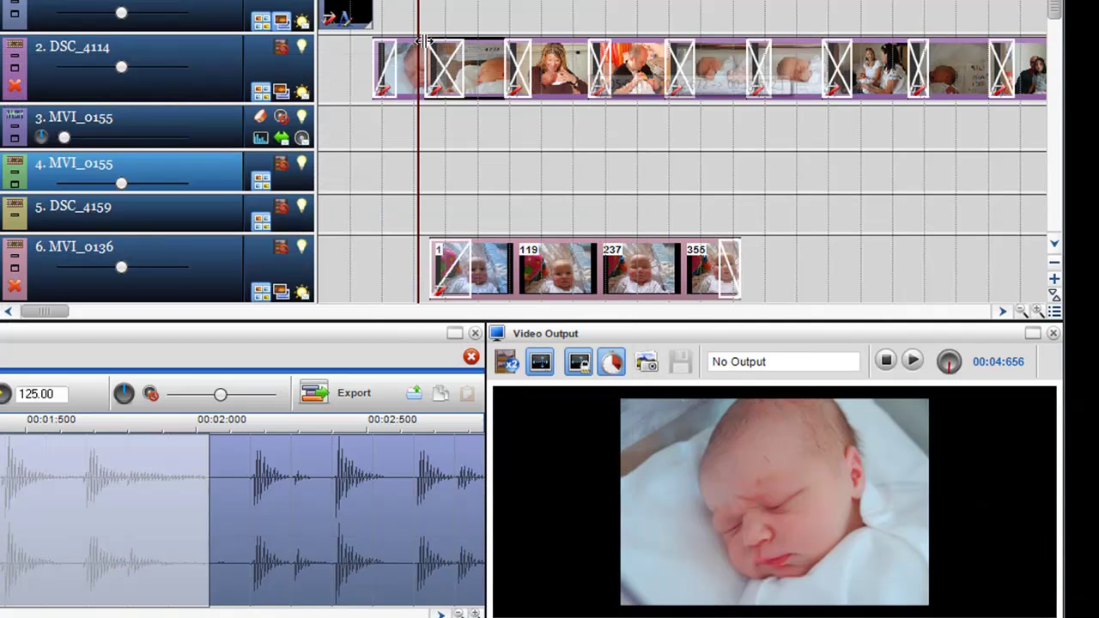
pyautogui.moveTo(419, 7); pyautogui.dragTo(543, 24)
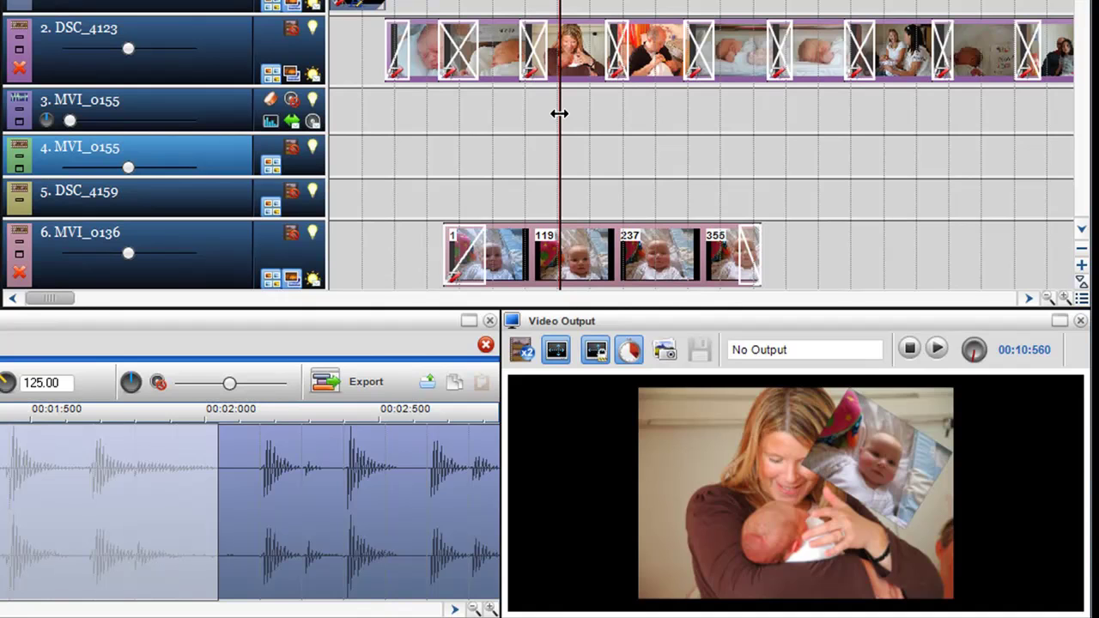
pyautogui.moveTo(554, 113); pyautogui.dragTo(511, 118)
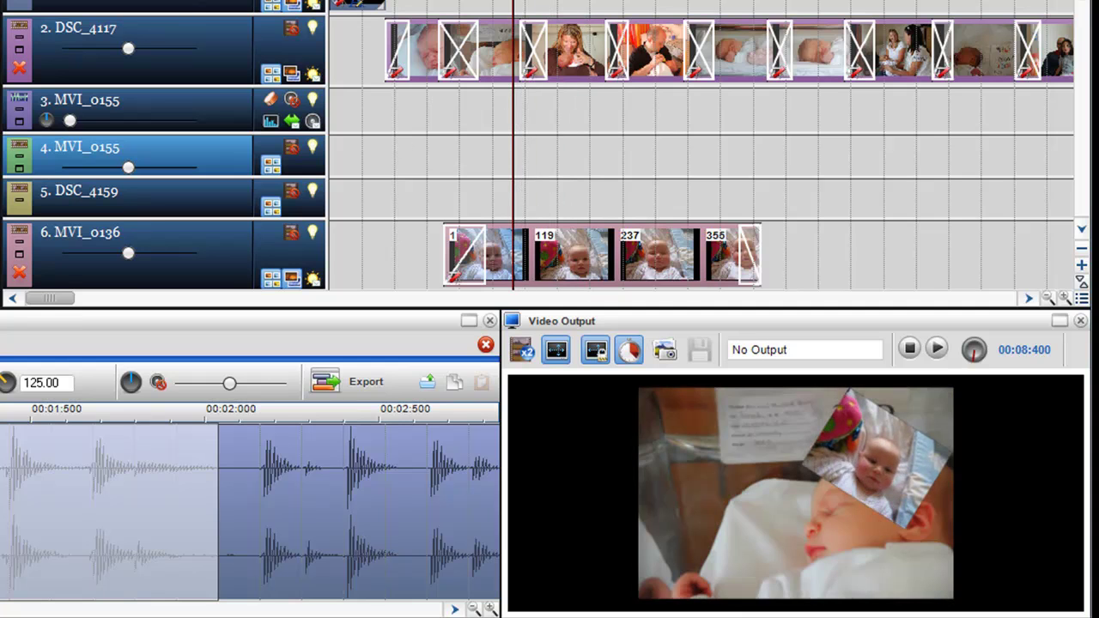
pyautogui.press('space')
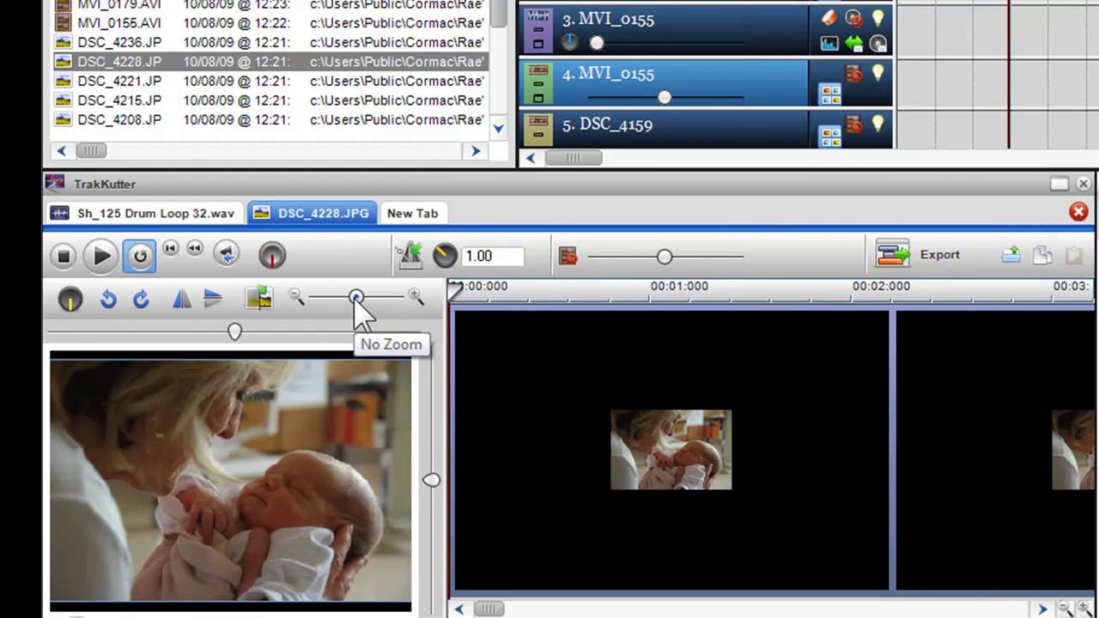
# - Shrink the DSC_4228 photo to 0.455, tilt it 26 degrees, and move it right and down
pyautogui.moveTo(356, 298); pyautogui.dragTo(334, 298)
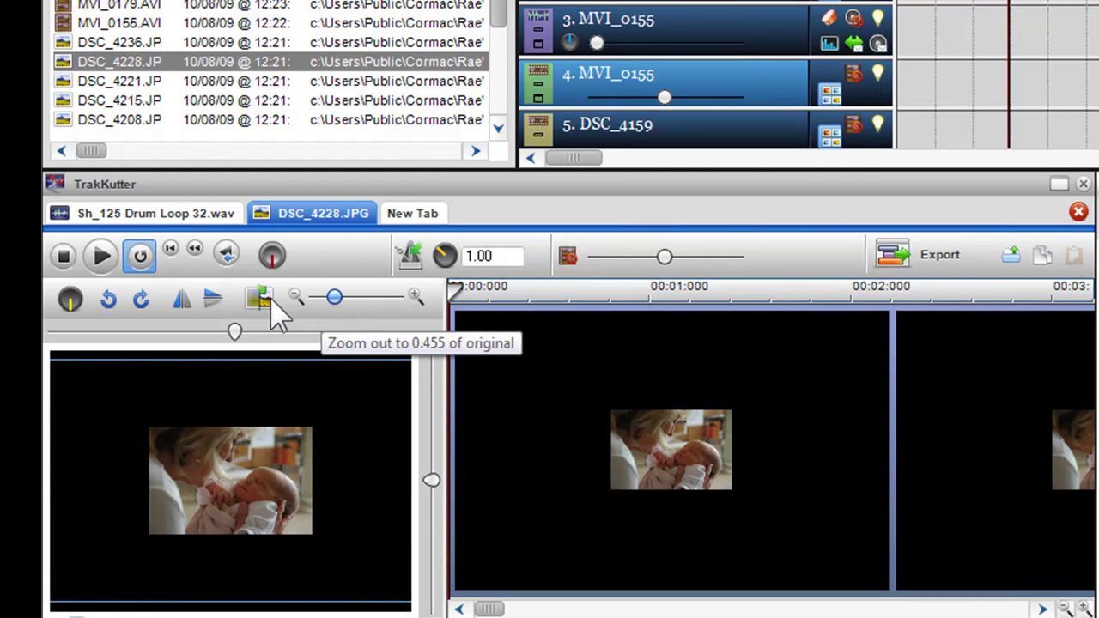
pyautogui.moveTo(71, 301); pyautogui.dragTo(78, 311)
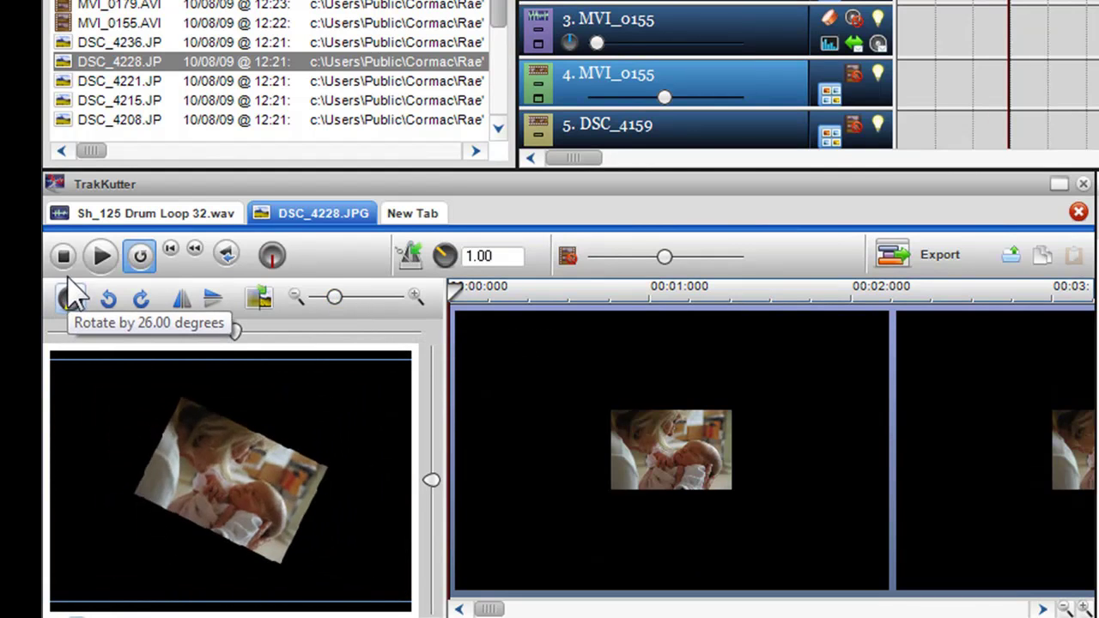
pyautogui.moveTo(283, 471); pyautogui.dragTo(324, 491)
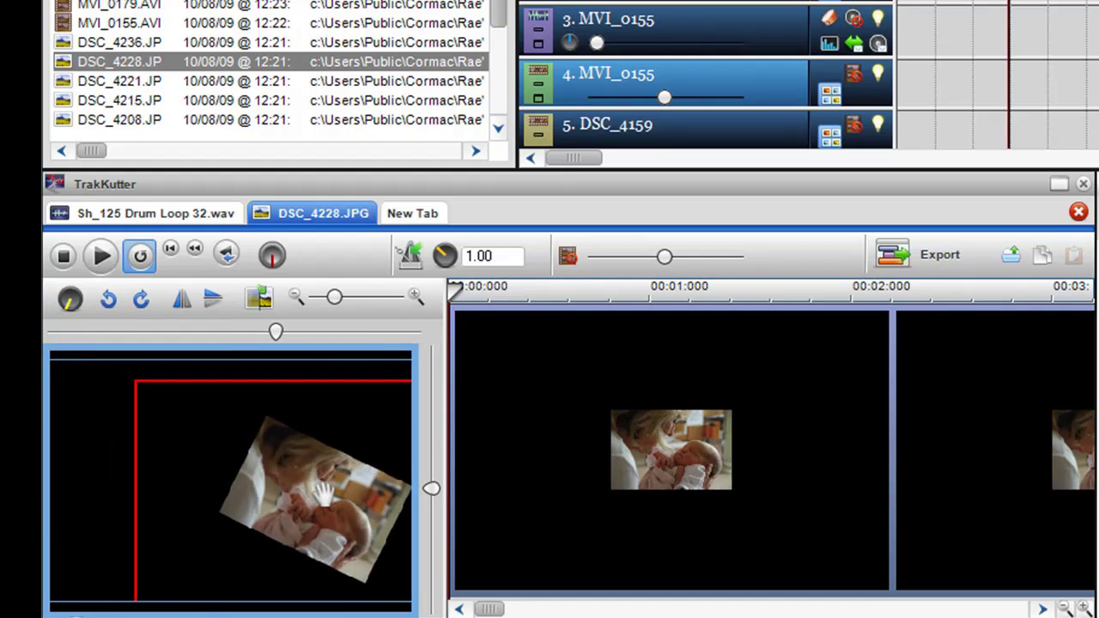
pyautogui.rightClick(326, 495)
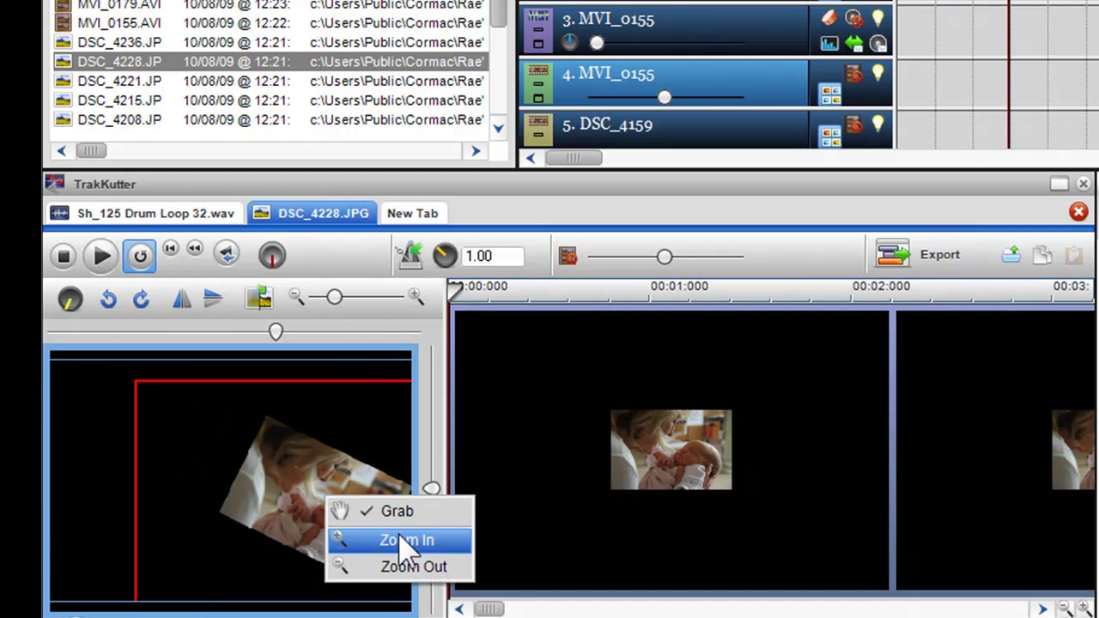
# - Copy the edited DSC_4228 photo clip and paste it onto track 5
pyautogui.rightClick(599, 421)
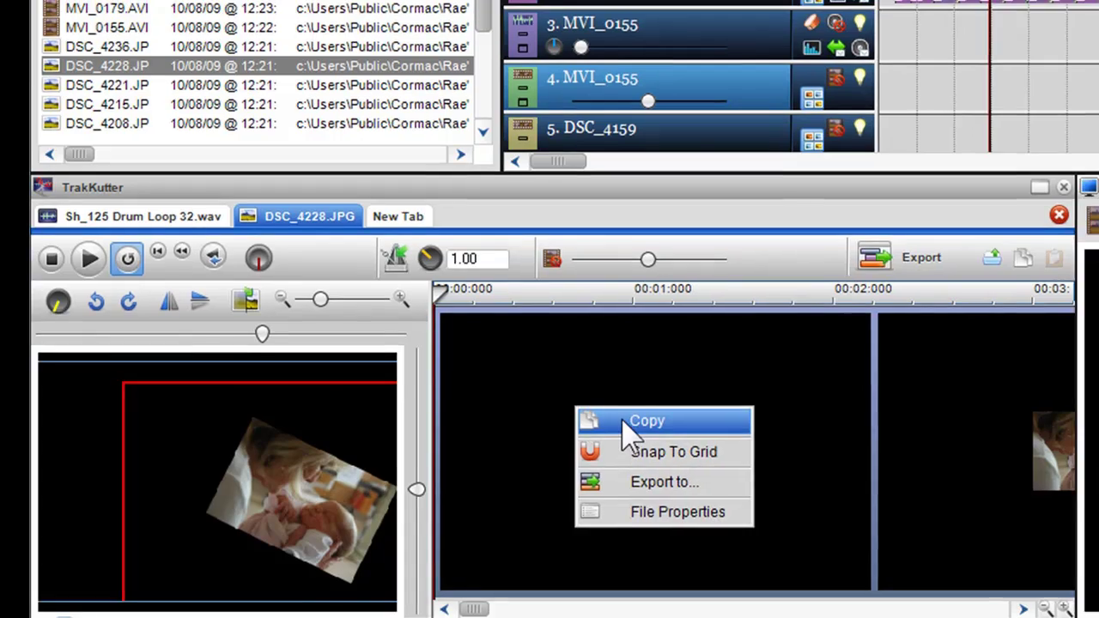
pyautogui.click(631, 424)
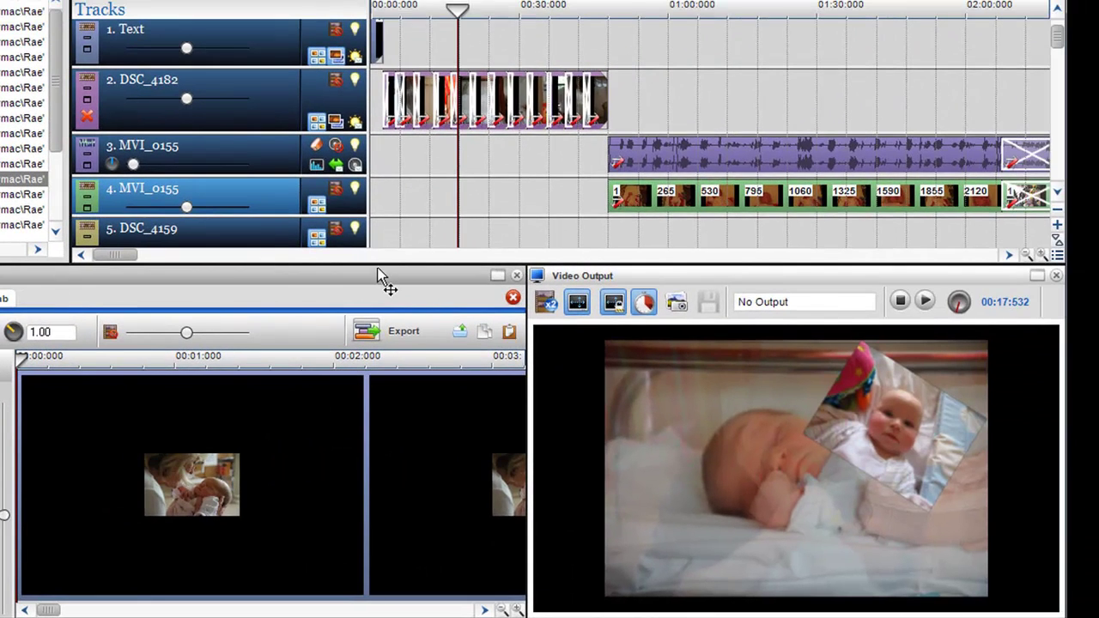
pyautogui.hscroll(5, 382, 276)
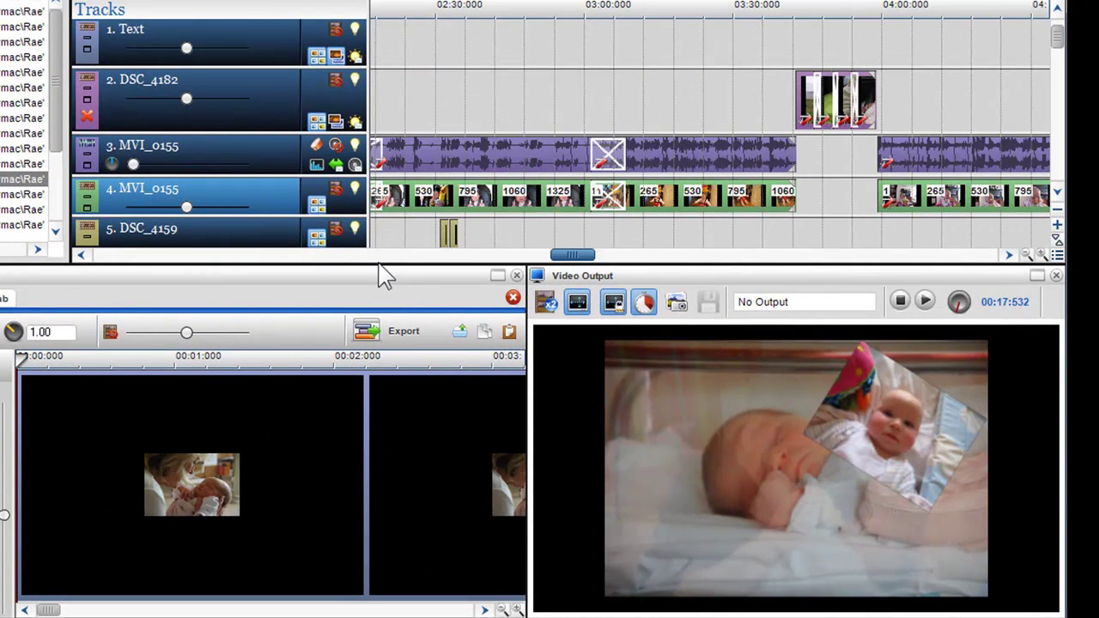
pyautogui.rightClick(678, 228)
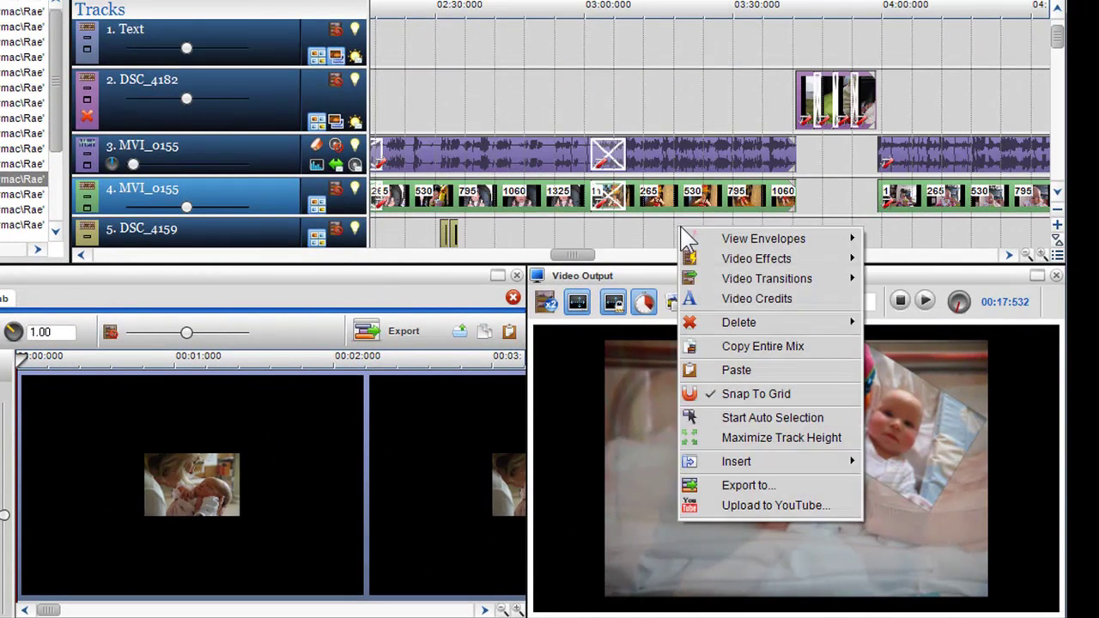